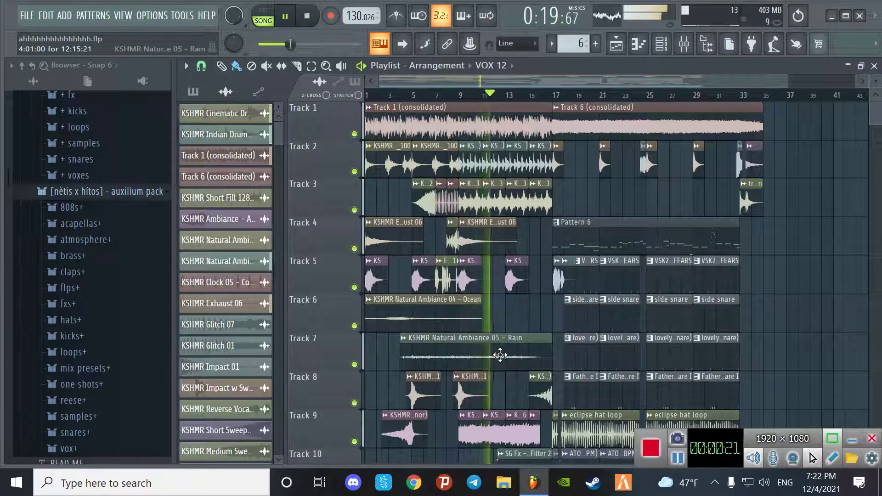
- Examine the whole playlist arrangement, from the upper tracks down to the drum tracks, during playback and stop the song at its end
{"action": "scroll", "coordinate": [505, 363], "scroll_direction": "down", "scroll_amount": 2}
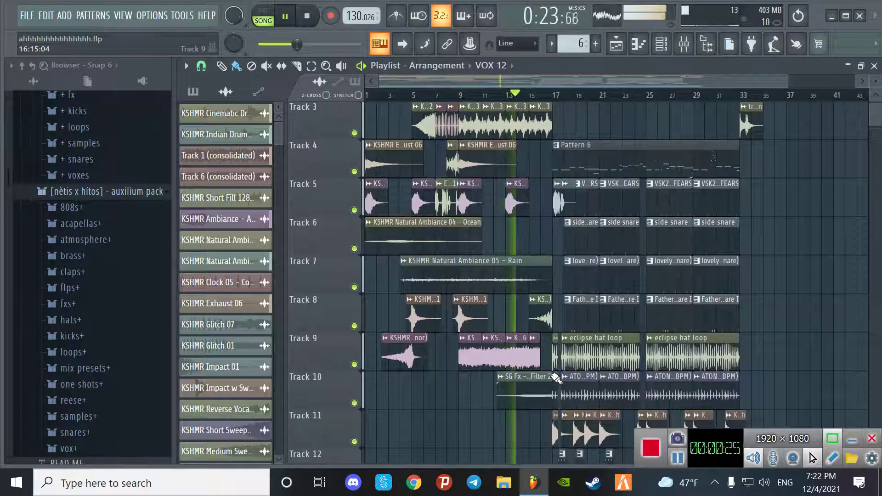
{"action": "scroll", "coordinate": [558, 376], "scroll_direction": "down", "scroll_amount": 4}
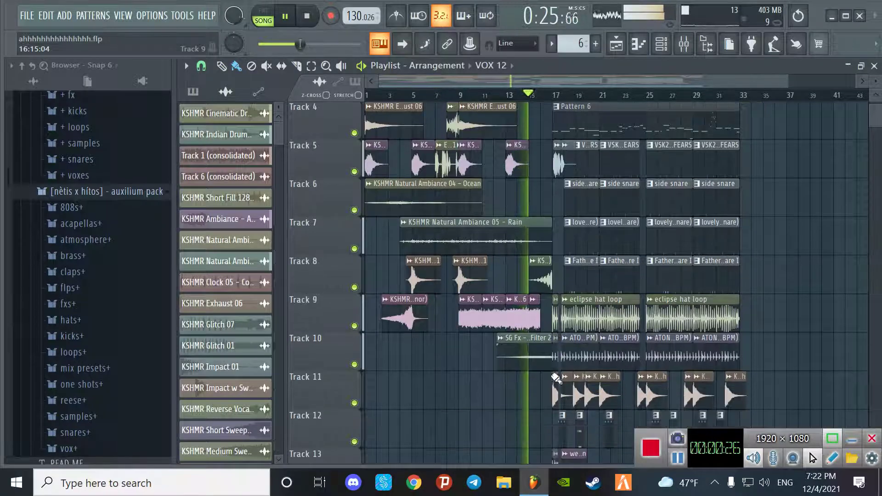
{"action": "scroll", "coordinate": [598, 377], "scroll_direction": "up", "scroll_amount": 6}
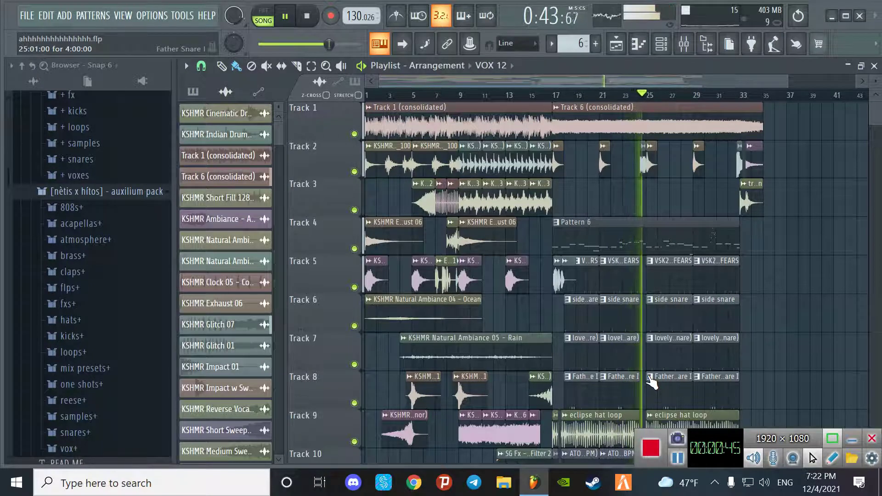
{"action": "left_click_drag", "start_coordinate": [470, 83], "coordinate": [502, 87]}
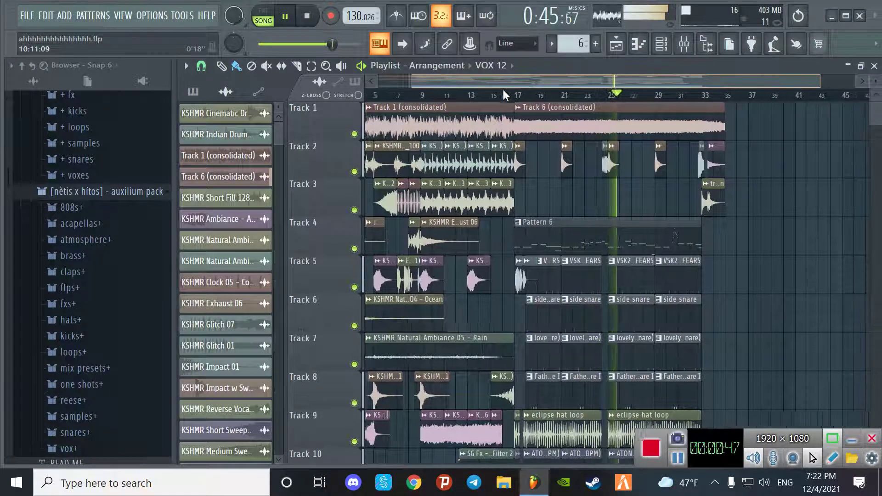
{"action": "scroll", "coordinate": [639, 279], "scroll_direction": "down", "scroll_amount": 3}
{"action": "scroll", "coordinate": [642, 281], "scroll_direction": "up", "scroll_amount": 3}
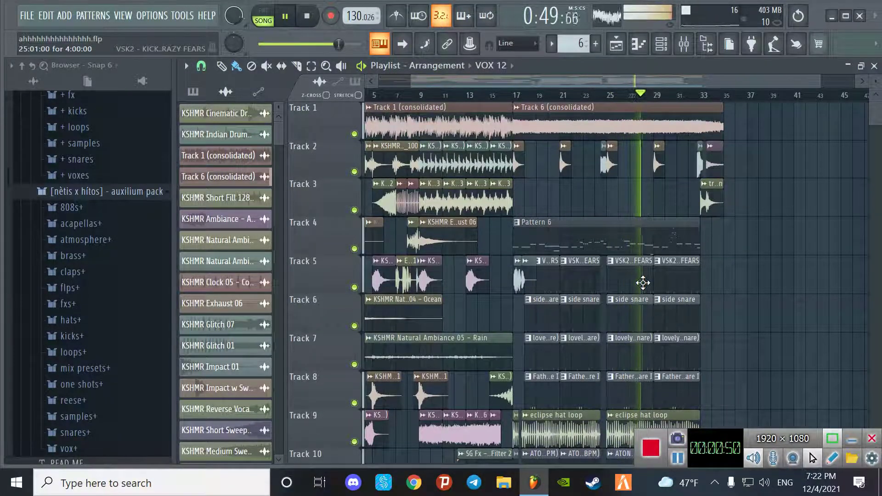
{"action": "scroll", "coordinate": [658, 313], "scroll_direction": "down", "scroll_amount": 1}
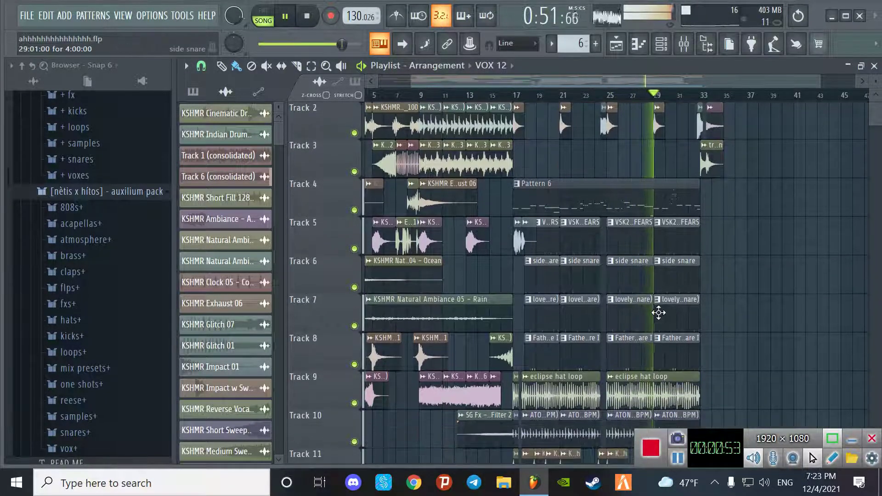
{"action": "scroll", "coordinate": [666, 315], "scroll_direction": "up", "scroll_amount": 1}
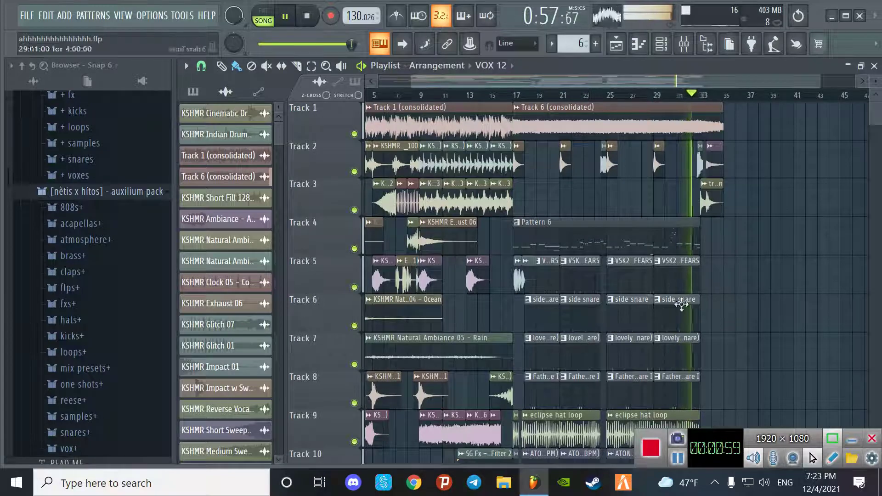
{"action": "left_click_drag", "start_coordinate": [630, 82], "coordinate": [597, 81]}
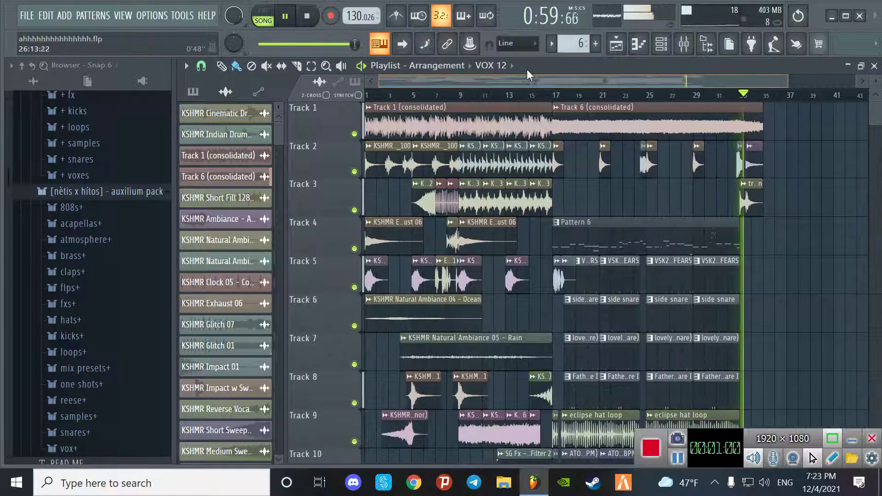
{"action": "scroll", "coordinate": [812, 255], "scroll_direction": "down", "scroll_amount": 8}
{"action": "scroll", "coordinate": [812, 255], "scroll_direction": "up", "scroll_amount": 8}
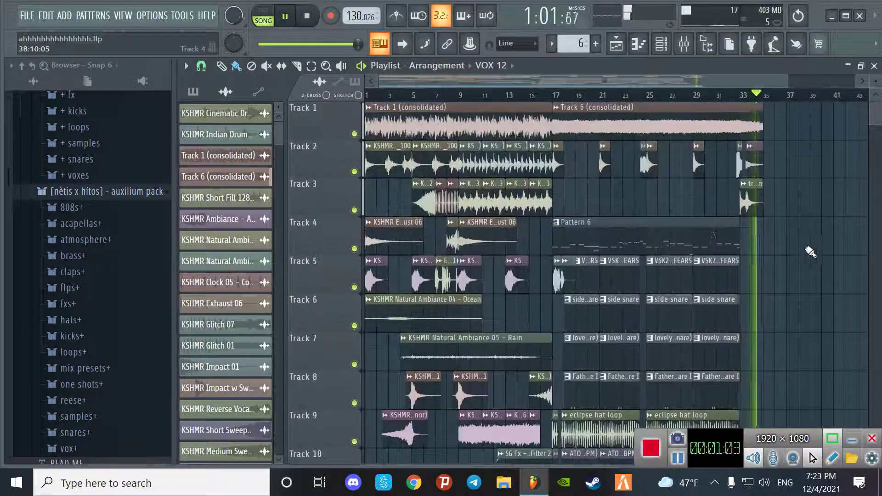
{"action": "key", "text": "space"}
- Inspect the sample settings of the KSHMR Cinematic Drum Loop clip on Track 2 and the KSHMR Medium Sweep 02 clip
{"action": "double_click", "coordinate": [376, 169]}
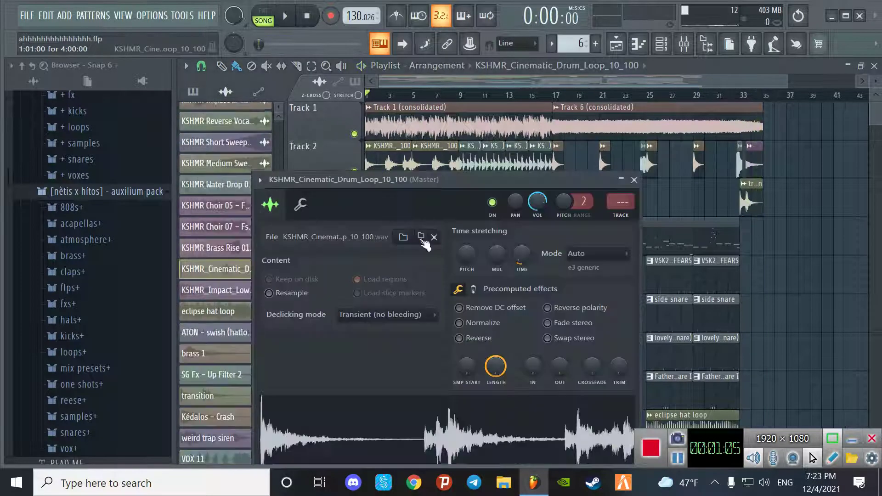
{"action": "left_click", "coordinate": [508, 412]}
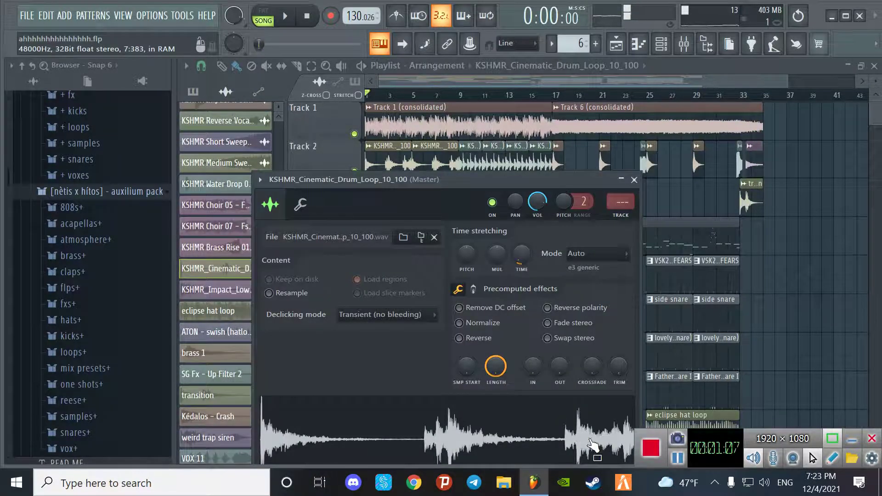
{"action": "left_click", "coordinate": [634, 179]}
{"action": "double_click", "coordinate": [421, 211]}
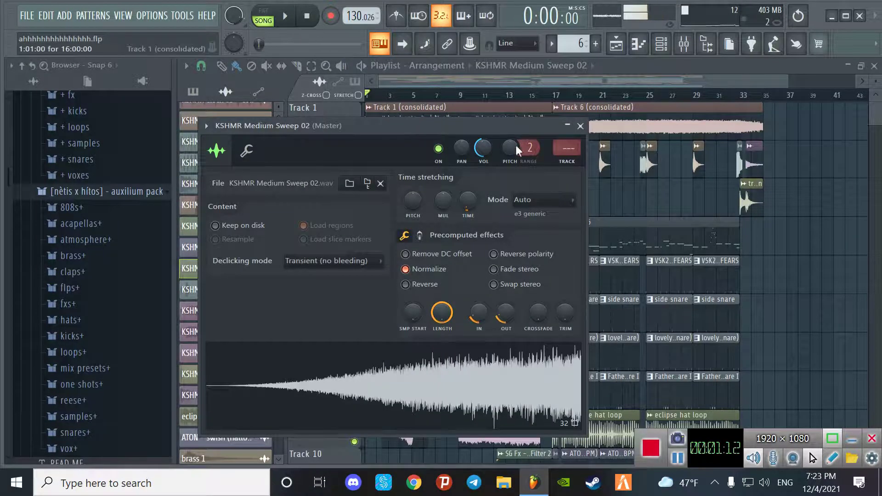
{"action": "left_click", "coordinate": [580, 126]}
- Inspect the sample settings of the KSHMR Exhaust 06 clip and the KSHMR Ambiance - Airy 06 (E) clip
{"action": "double_click", "coordinate": [445, 414]}
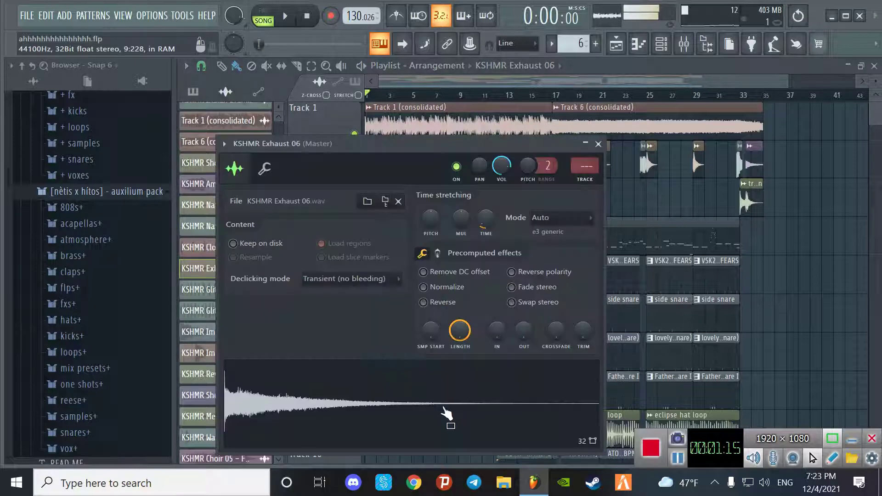
{"action": "left_click", "coordinate": [598, 144]}
{"action": "double_click", "coordinate": [450, 419]}
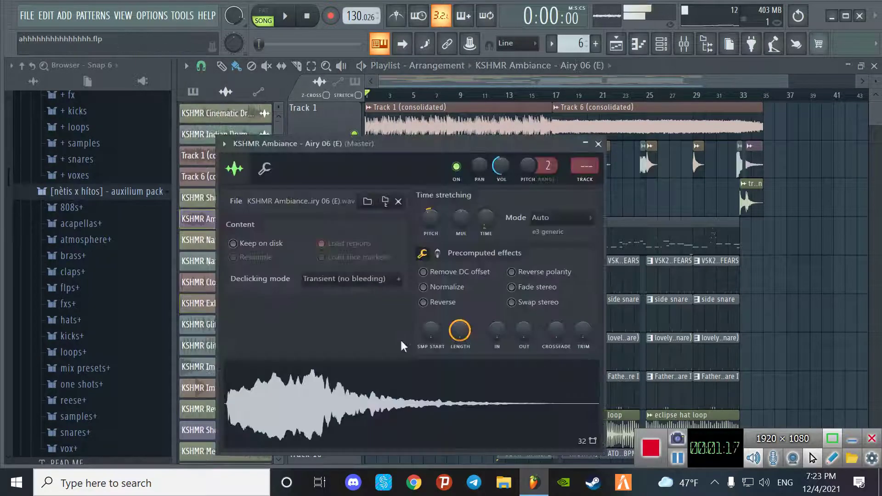
{"action": "left_click", "coordinate": [599, 145]}
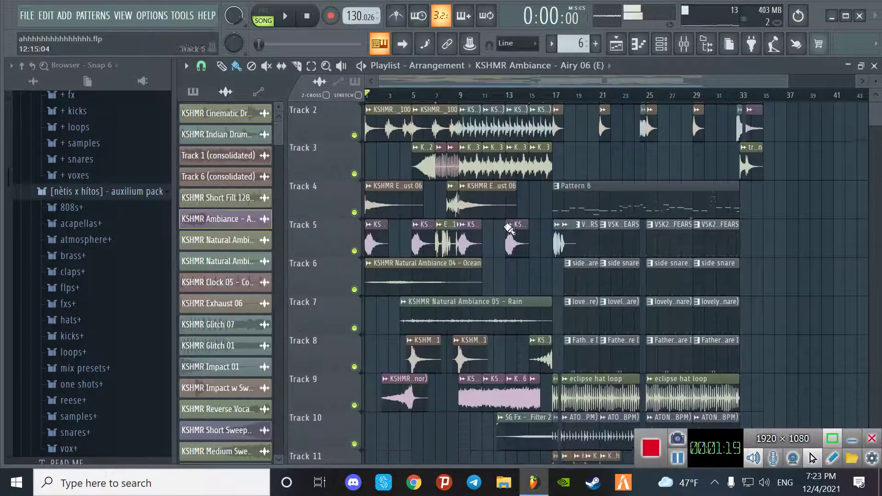
- Inspect the sample settings of the KSHMR Natural Ambiance 04 - Ocean and Natural Ambiance 05 - Rain clips
{"action": "double_click", "coordinate": [445, 269]}
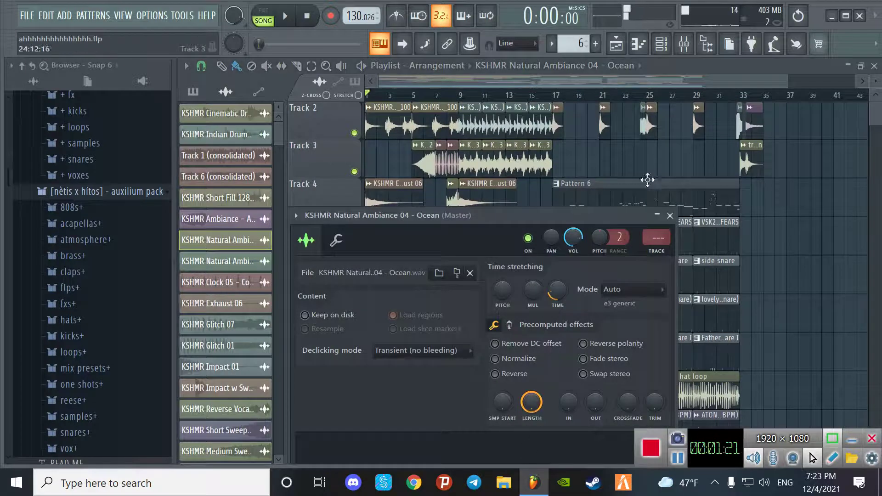
{"action": "left_click", "coordinate": [670, 216]}
{"action": "scroll", "coordinate": [433, 203], "scroll_direction": "down", "scroll_amount": 1}
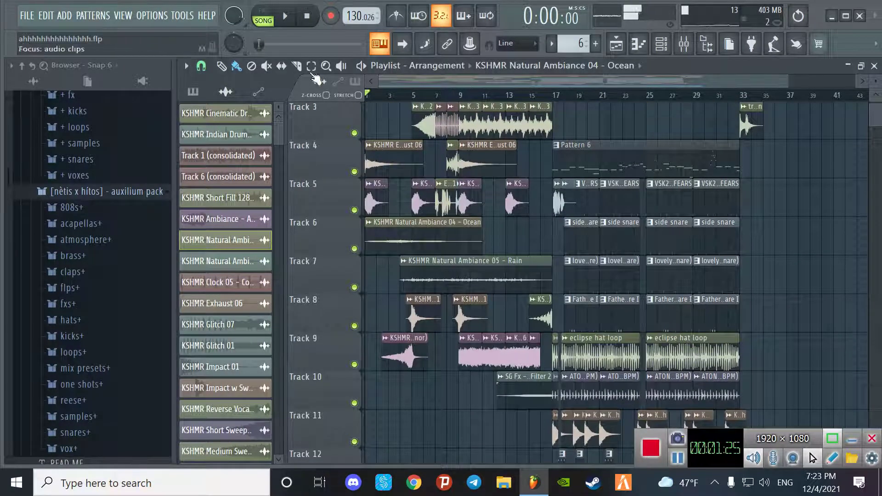
{"action": "double_click", "coordinate": [469, 270]}
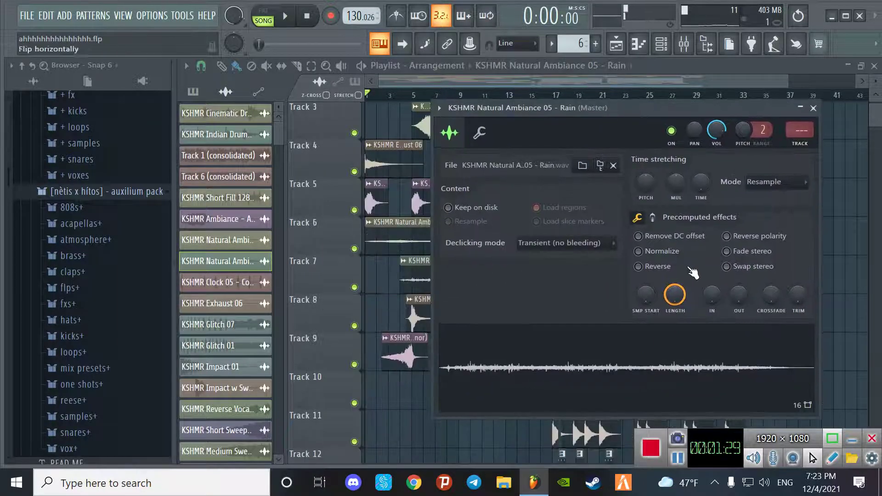
{"action": "left_click", "coordinate": [816, 111]}
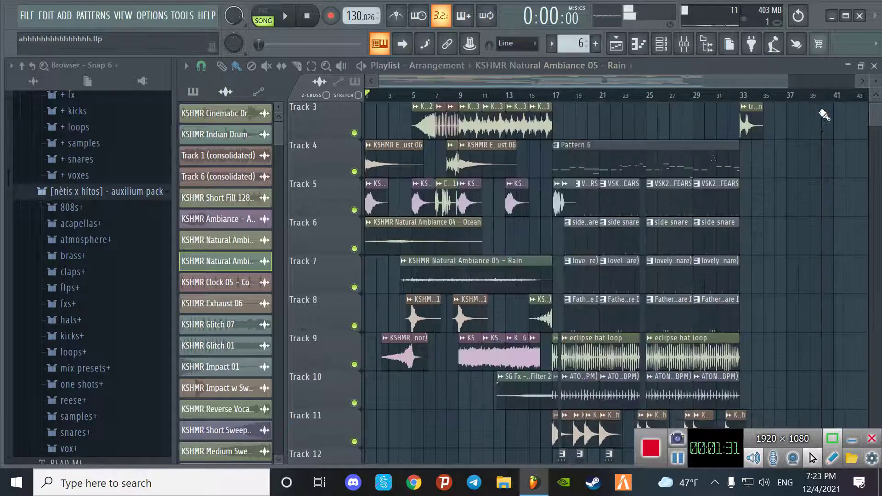
- Inspect the sample settings of the KSHMR Impact w Sweep 01 clip on Track 8 and the Brass Rise 01 clip on Track 9
{"action": "double_click", "coordinate": [426, 328]}
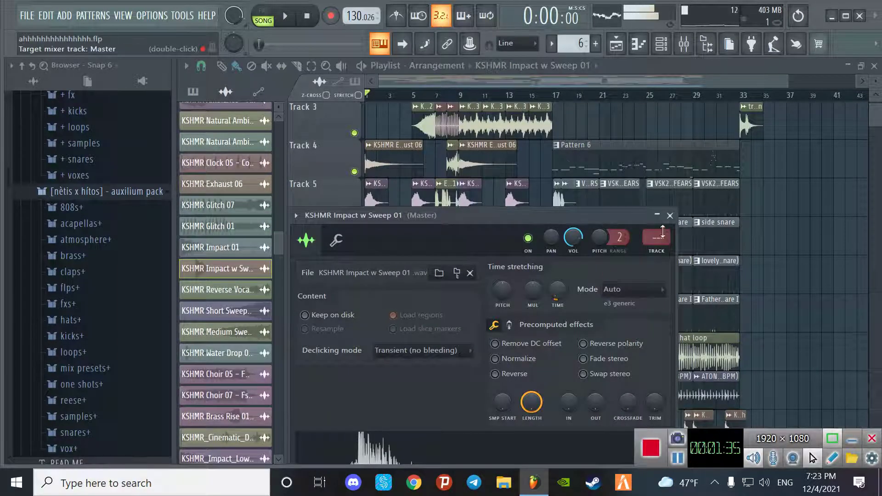
{"action": "left_click", "coordinate": [670, 216]}
{"action": "scroll", "coordinate": [597, 275], "scroll_direction": "down", "scroll_amount": 1}
{"action": "double_click", "coordinate": [414, 319]}
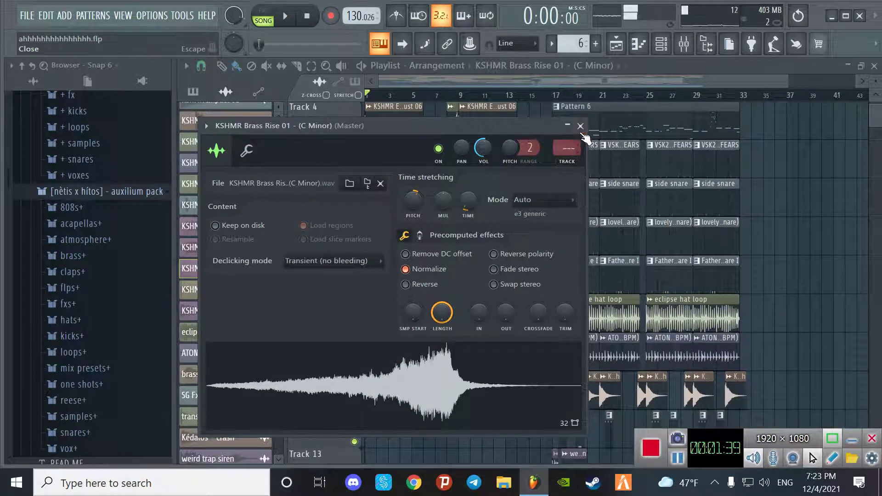
{"action": "left_click", "coordinate": [580, 126]}
- Inspect the sample settings of the EMZ 1 clip on Track 5 and the KSHMR Short Fill 128BPM 02 clip
{"action": "scroll", "coordinate": [458, 324], "scroll_direction": "up", "scroll_amount": 3}
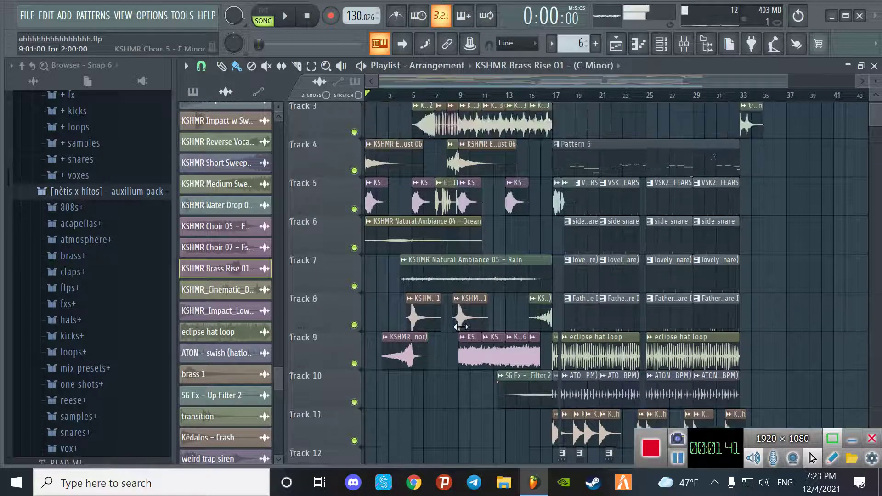
{"action": "double_click", "coordinate": [447, 280]}
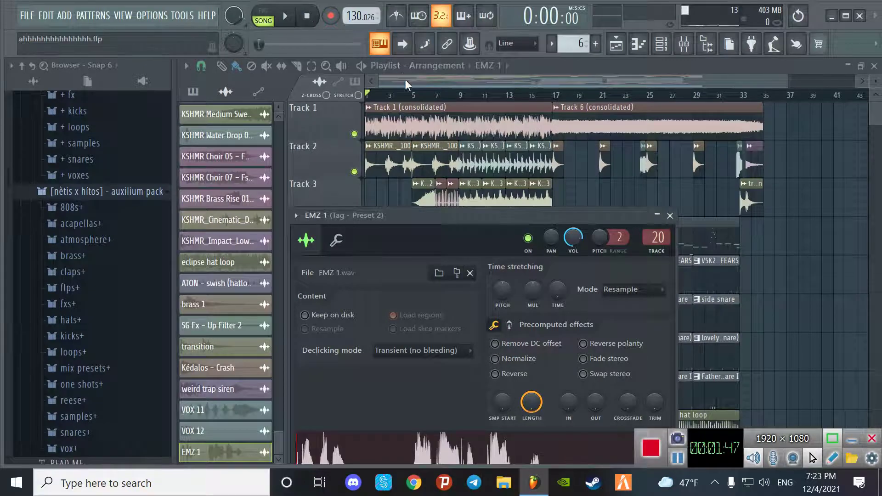
{"action": "key", "text": "Escape"}
{"action": "double_click", "coordinate": [480, 355]}
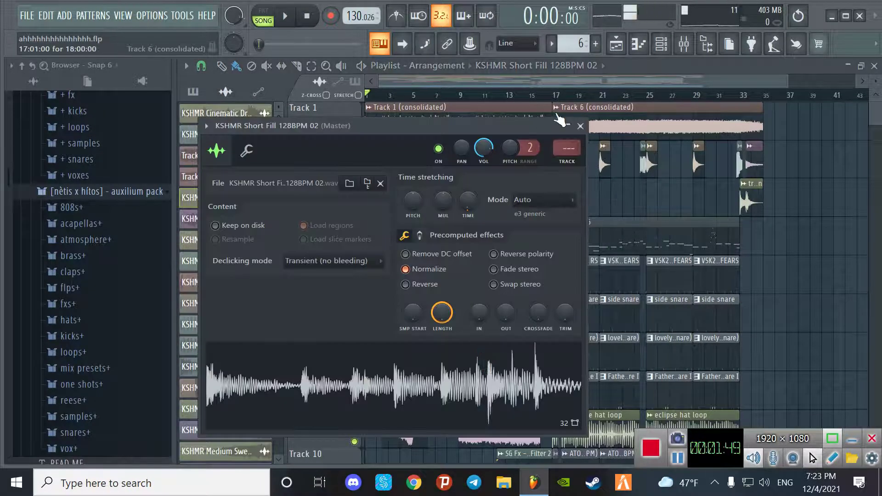
{"action": "left_click", "coordinate": [581, 127]}
- Inspect the sample settings of the Track 1 (consolidated) clip and the KSHMR Cinematic Drums 128BPM 13 clip on Track 3
{"action": "double_click", "coordinate": [528, 122]}
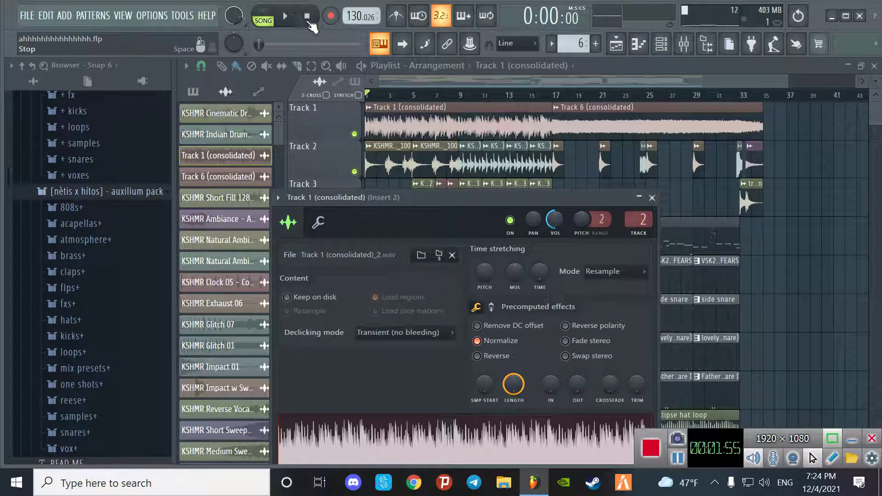
{"action": "left_click", "coordinate": [651, 198]}
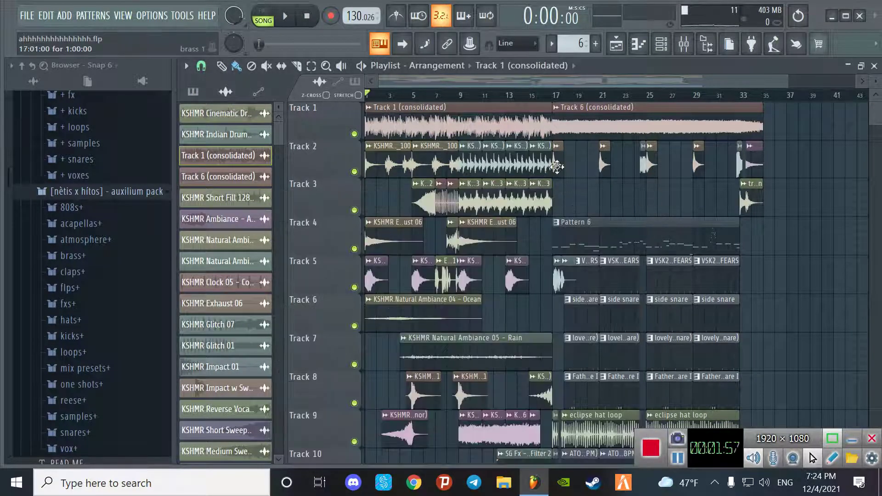
{"action": "double_click", "coordinate": [485, 215]}
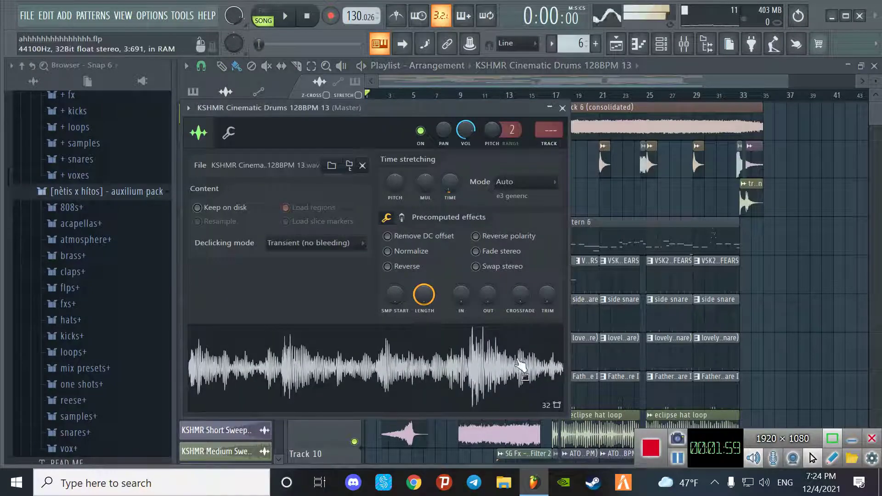
{"action": "left_click", "coordinate": [562, 108]}
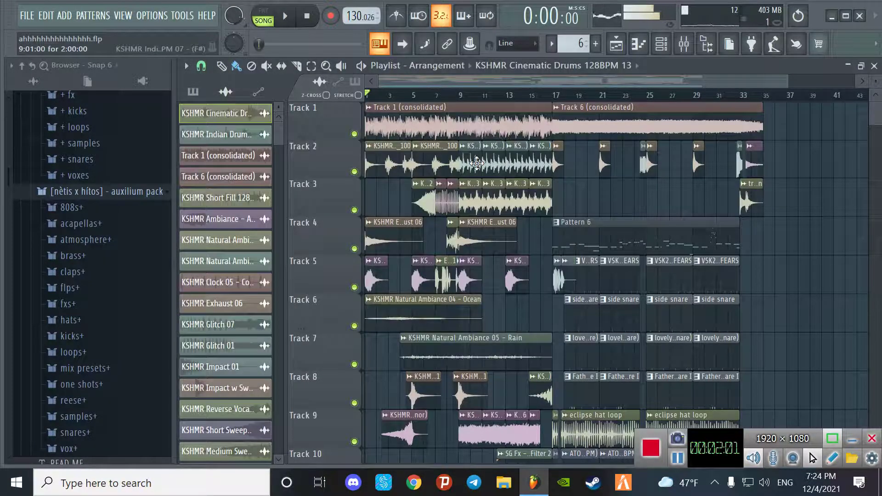
- Inspect the sample settings of the KSHMR Clock 05 - Countdown clip on Track 3 and the Indian Drum Loop 128BPM 07 clip on Track 2
{"action": "double_click", "coordinate": [440, 195]}
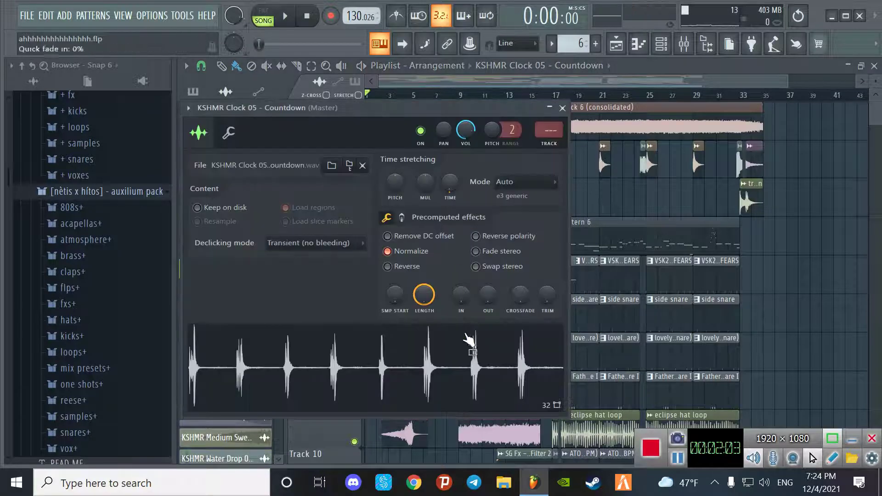
{"action": "left_click", "coordinate": [562, 108]}
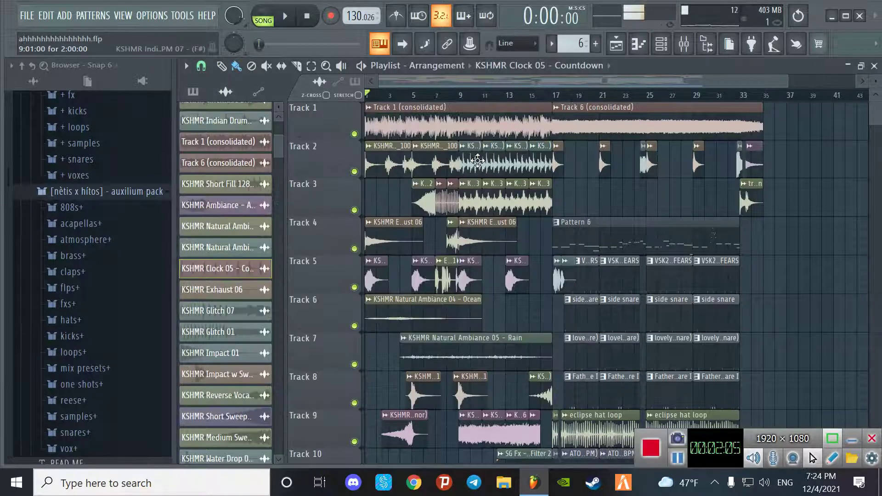
{"action": "double_click", "coordinate": [478, 161]}
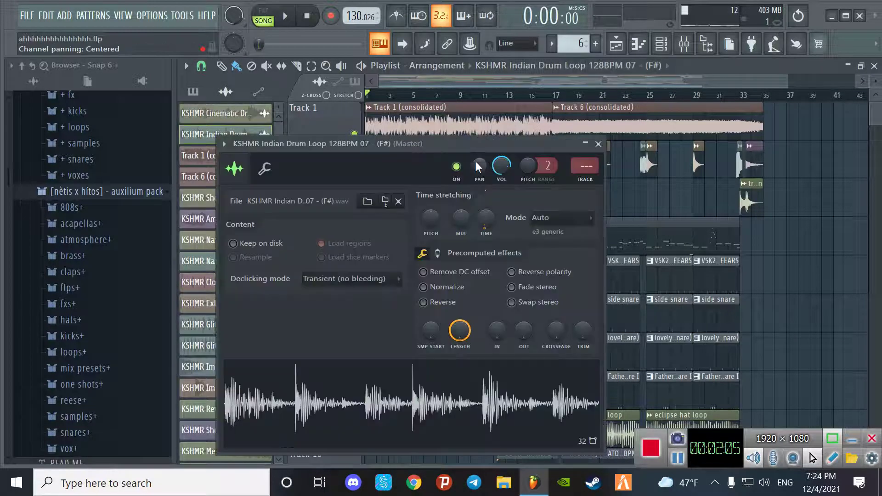
{"action": "left_click", "coordinate": [598, 143]}
- Inspect the sample settings of the KSHMR Reverse Vocal 12 clip on Track 8 and the Choir 05 - F Minor clip on Track 9
{"action": "scroll", "coordinate": [519, 258], "scroll_direction": "down", "scroll_amount": 1}
{"action": "scroll", "coordinate": [500, 331], "scroll_direction": "down", "scroll_amount": 1}
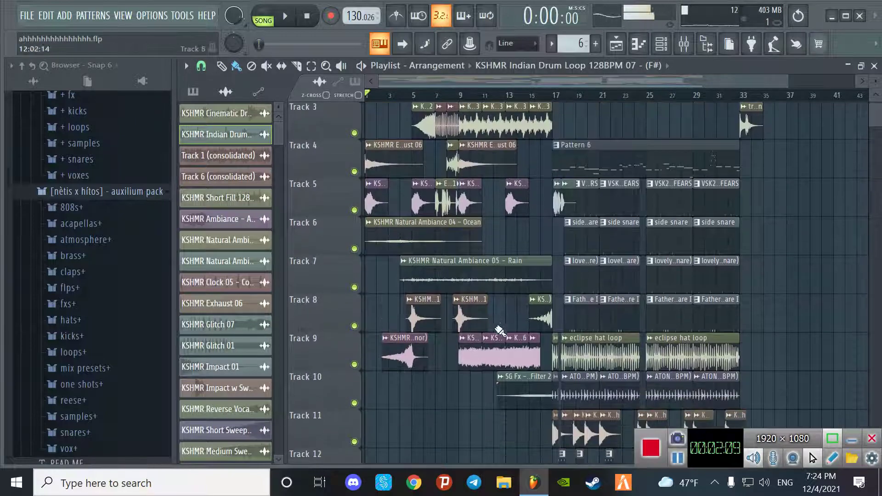
{"action": "double_click", "coordinate": [540, 315]}
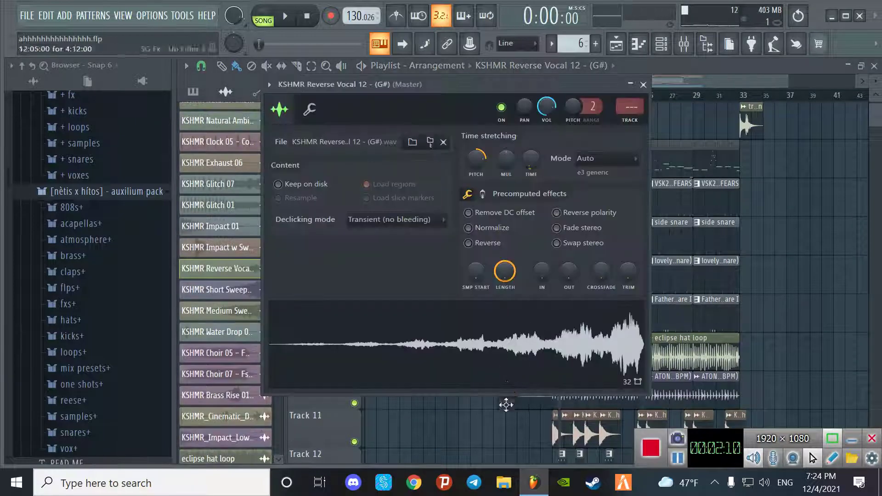
{"action": "left_click", "coordinate": [642, 86]}
{"action": "double_click", "coordinate": [468, 359]}
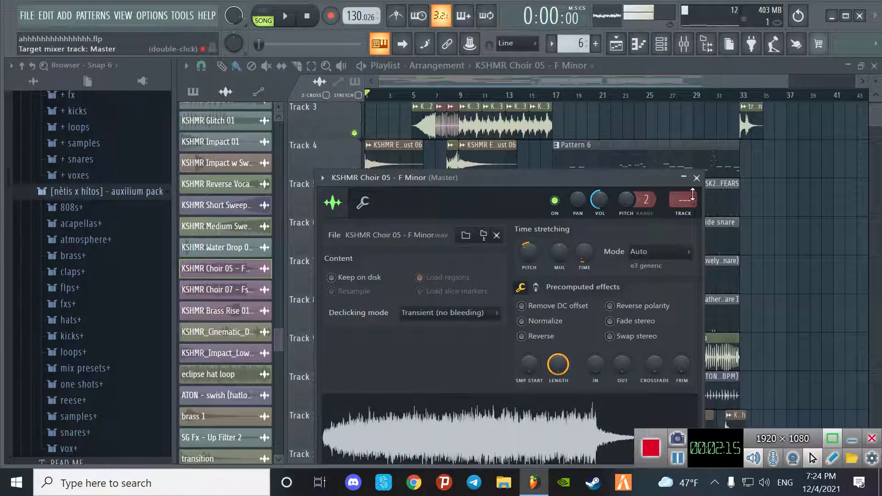
{"action": "left_click", "coordinate": [696, 179]}
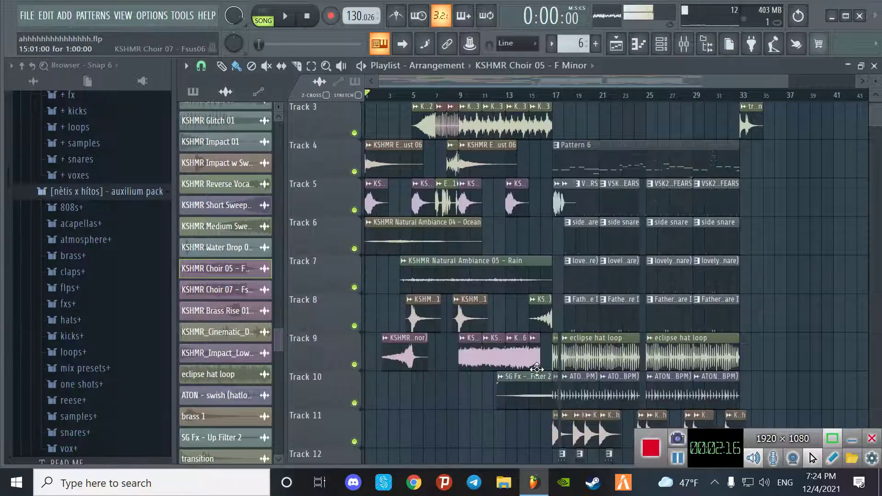
- Inspect the sample settings of the KSHMR Choir 07 - Fsus06 clip on Track 9 and the SG Fx - Up Filter 2 clip on Track 10
{"action": "scroll", "coordinate": [466, 272], "scroll_direction": "down", "scroll_amount": 1}
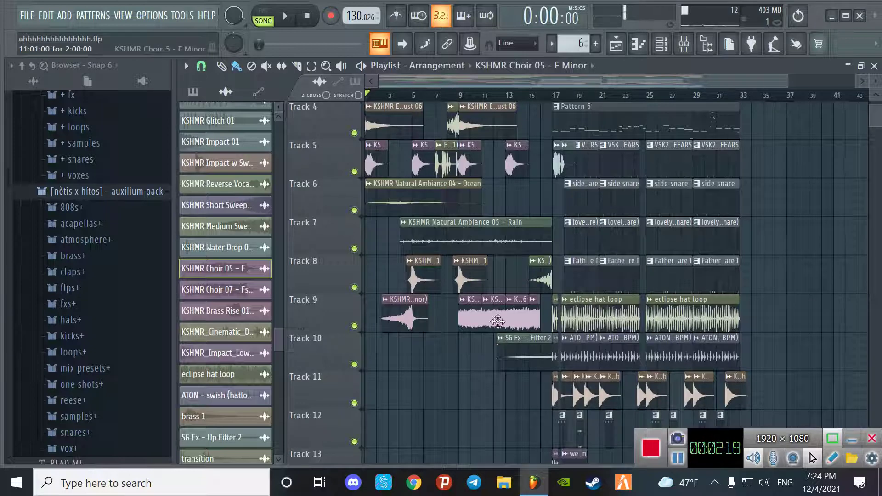
{"action": "double_click", "coordinate": [519, 314]}
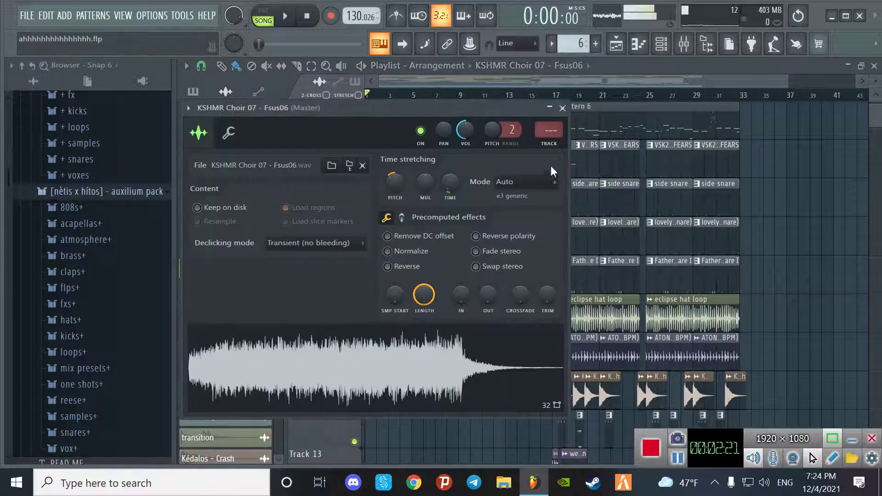
{"action": "left_click", "coordinate": [562, 108]}
{"action": "scroll", "coordinate": [535, 277], "scroll_direction": "down", "scroll_amount": 1}
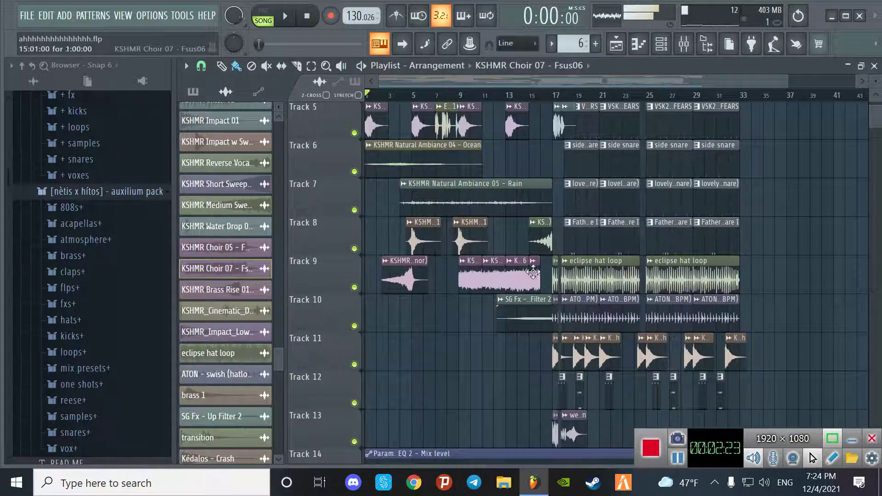
{"action": "double_click", "coordinate": [535, 316]}
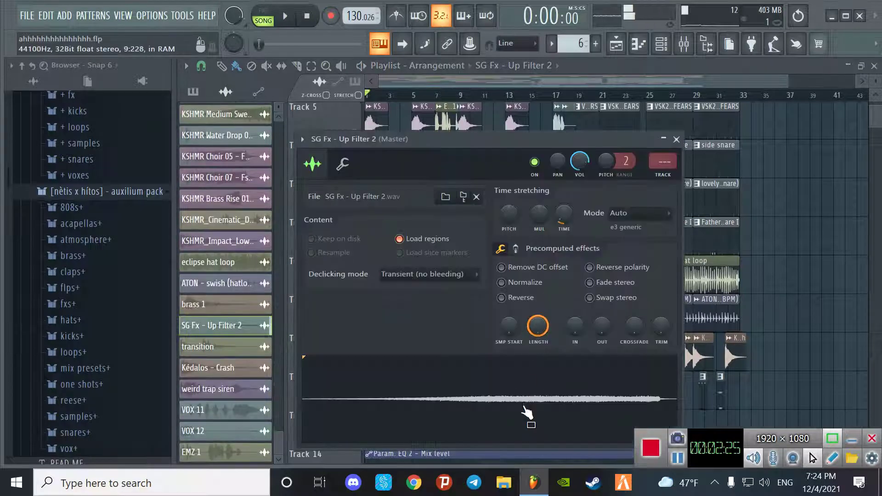
{"action": "left_click", "coordinate": [676, 139]}
- Inspect the sample settings of the KSHMR Reverse Vocal 12 clip at the end of the intro on Track 8 again
{"action": "scroll", "coordinate": [508, 374], "scroll_direction": "down", "scroll_amount": 2}
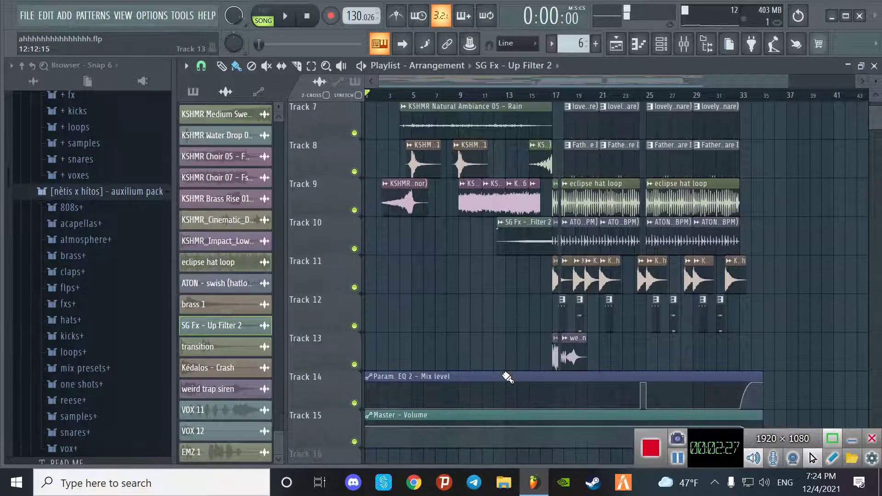
{"action": "scroll", "coordinate": [510, 371], "scroll_direction": "up", "scroll_amount": 1}
{"action": "scroll", "coordinate": [509, 368], "scroll_direction": "up", "scroll_amount": 3}
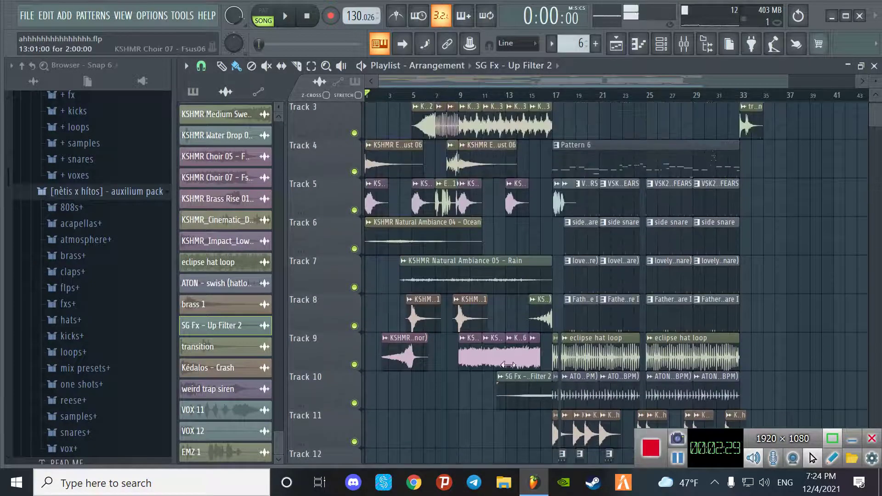
{"action": "double_click", "coordinate": [544, 320]}
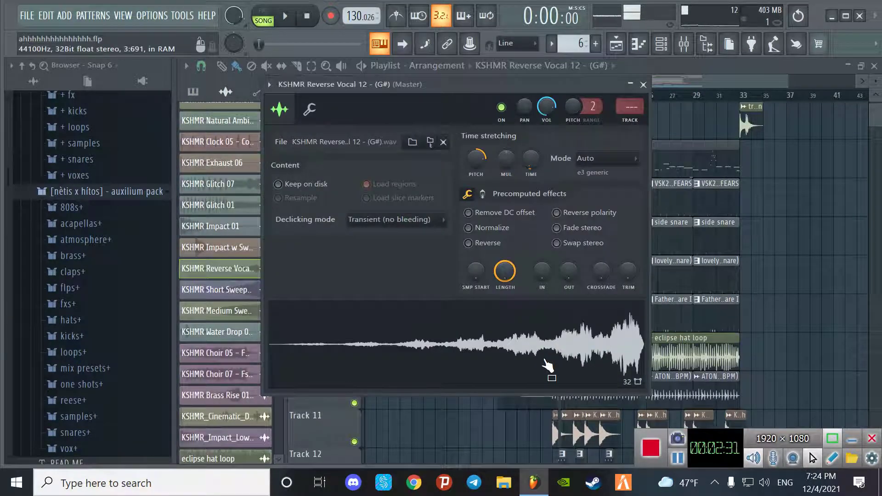
{"action": "left_click", "coordinate": [644, 85]}
- Preview the Track 6 (consolidated) sample on Track 1 and inspect the brass 1 clip at bar 17 on Track 2
{"action": "scroll", "coordinate": [507, 372], "scroll_direction": "up", "scroll_amount": 1}
{"action": "scroll", "coordinate": [551, 292], "scroll_direction": "up", "scroll_amount": 1}
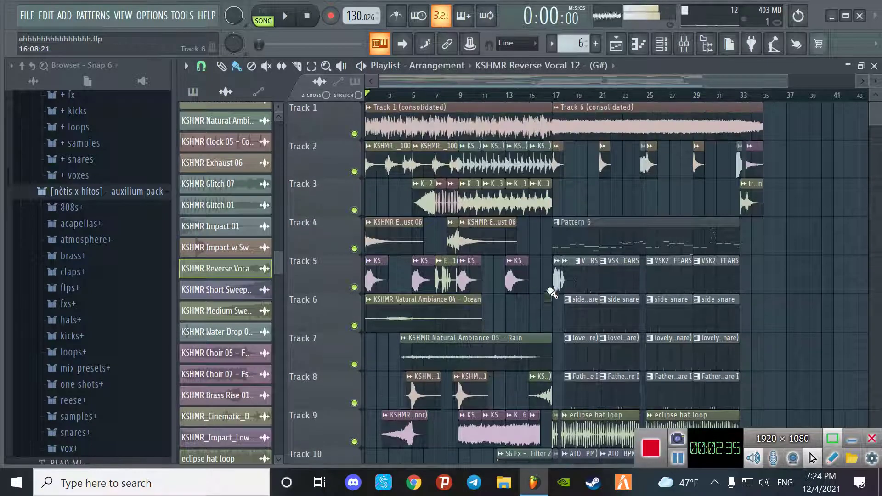
{"action": "scroll", "coordinate": [553, 273], "scroll_direction": "up", "scroll_amount": 3, "text": "ctrl"}
{"action": "double_click", "coordinate": [574, 122]}
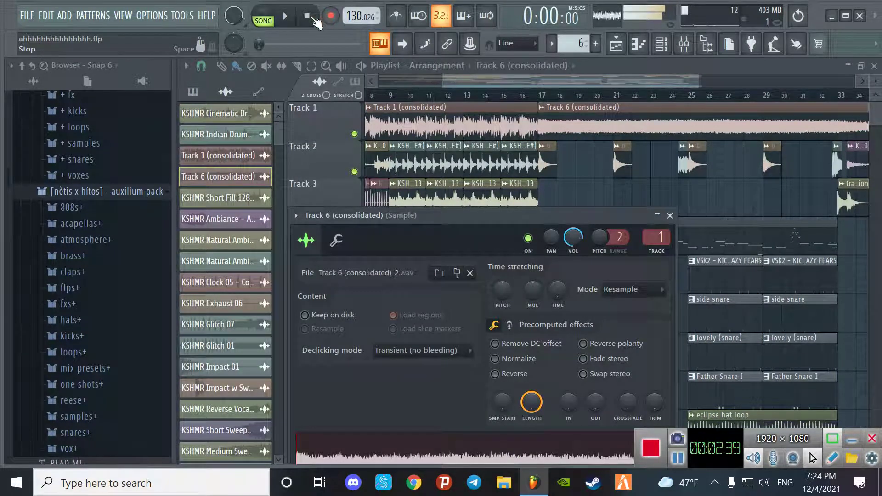
{"action": "left_click", "coordinate": [482, 455]}
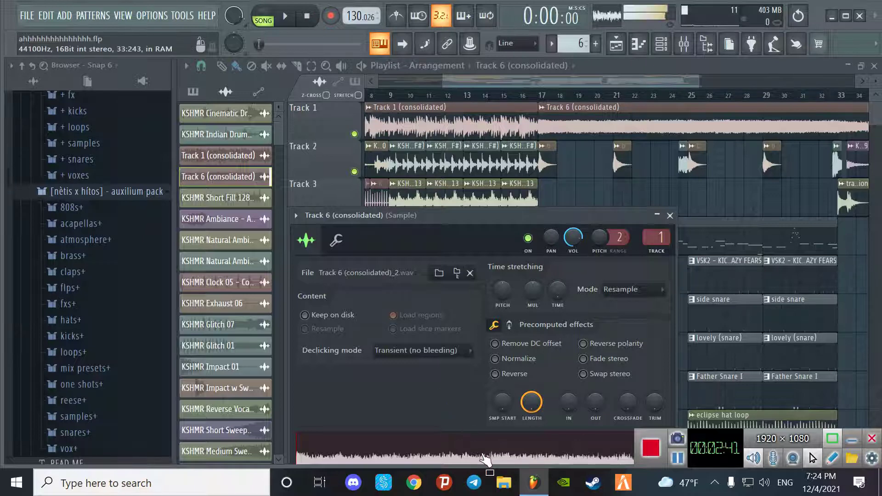
{"action": "left_click", "coordinate": [311, 23]}
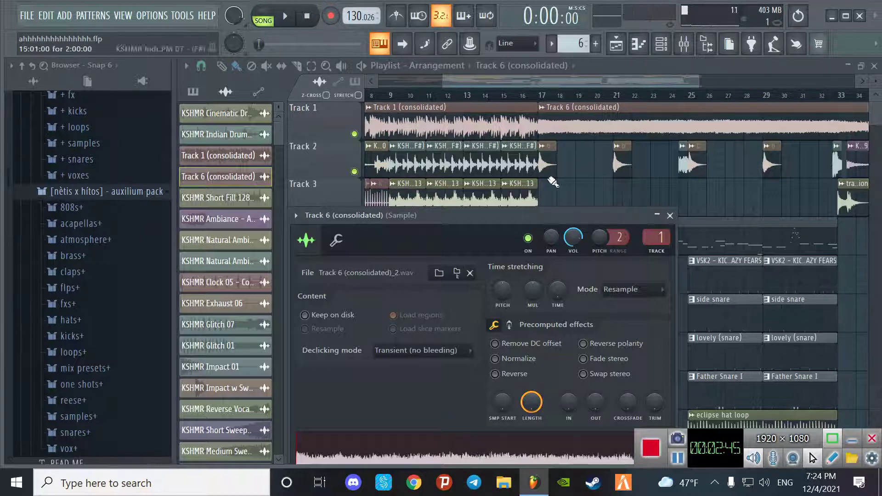
{"action": "left_click", "coordinate": [669, 215]}
{"action": "double_click", "coordinate": [548, 167]}
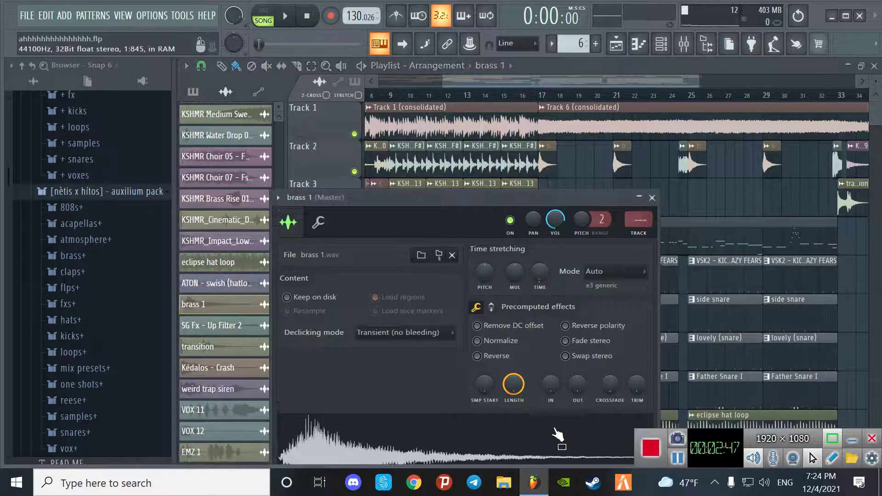
{"action": "left_click", "coordinate": [652, 198]}
- Show the 808 - FAST & FURIOUS notes of Pattern 6 on Track 4 in the piano roll and start pattern playback
{"action": "double_click", "coordinate": [615, 238]}
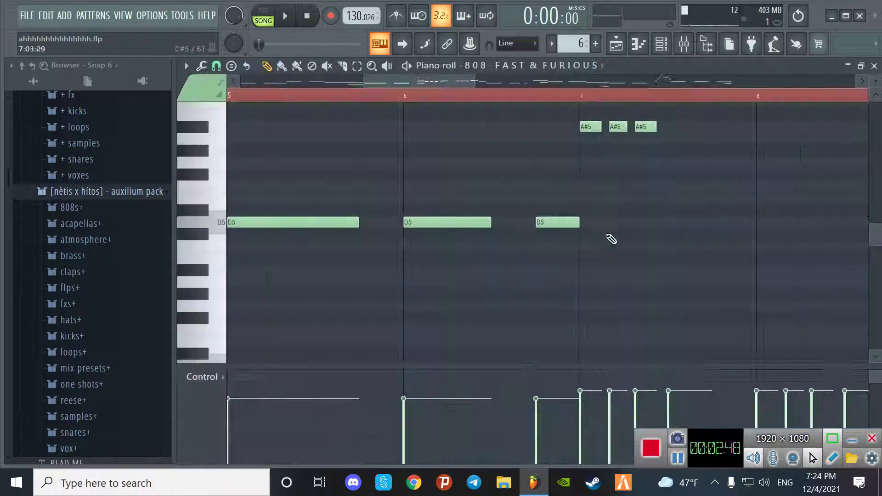
{"action": "scroll", "coordinate": [308, 84], "scroll_direction": "down", "scroll_amount": 6}
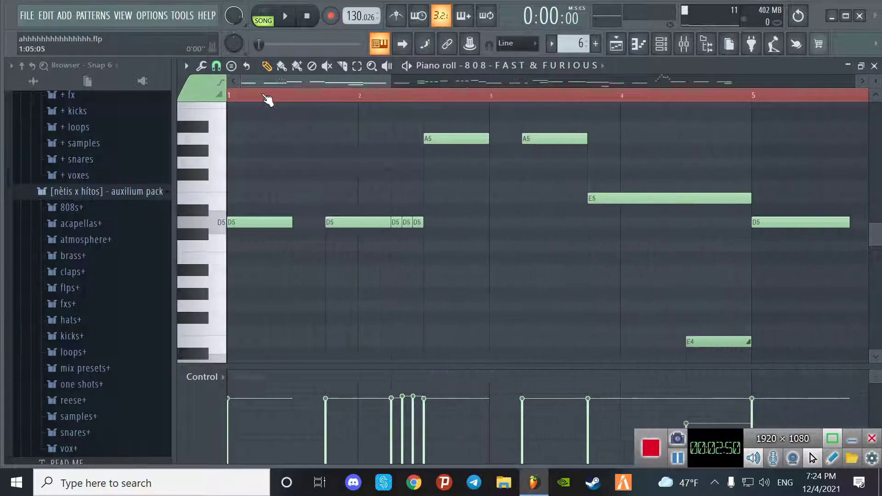
{"action": "scroll", "coordinate": [259, 92], "scroll_direction": "down", "scroll_amount": 2}
{"action": "key", "text": "space"}
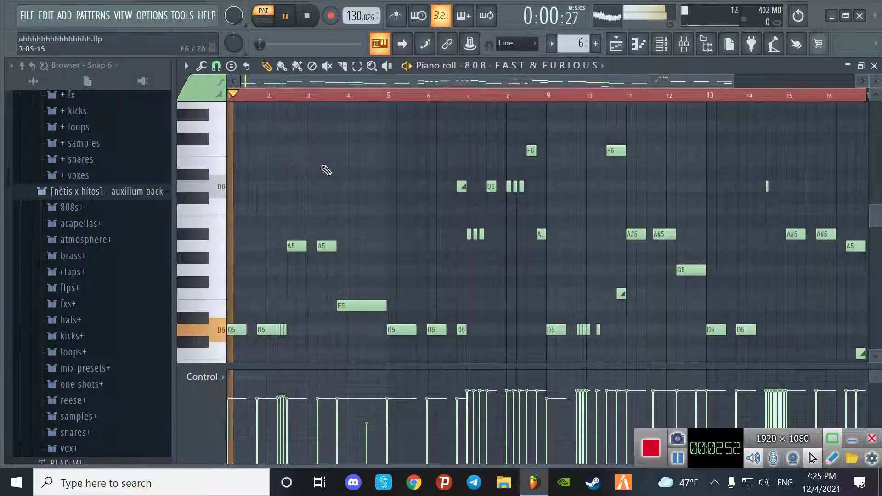
- Examine the pitches and slides of the 808 notes in roughly the first ten bars of the pattern during playback
{"action": "scroll", "coordinate": [326, 171], "scroll_direction": "down", "scroll_amount": 4}
{"action": "scroll", "coordinate": [356, 205], "scroll_direction": "up", "scroll_amount": 3}
{"action": "scroll", "coordinate": [380, 224], "scroll_direction": "up", "scroll_amount": 2}
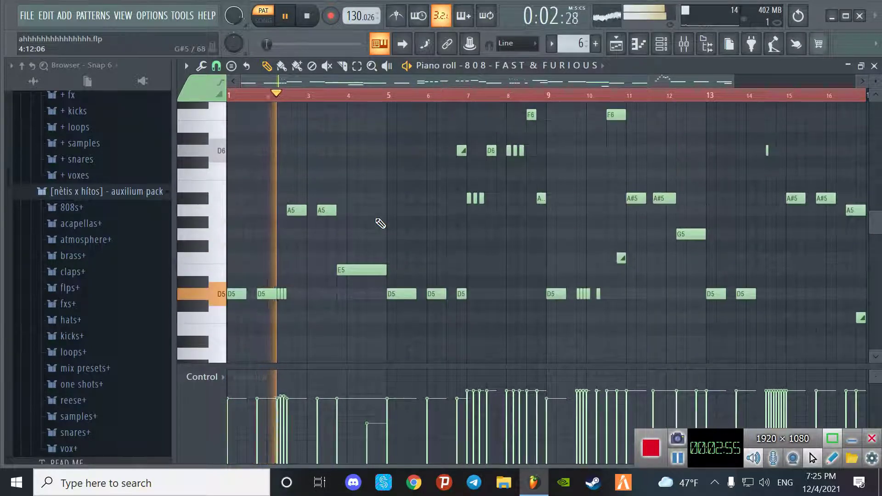
{"action": "scroll", "coordinate": [380, 220], "scroll_direction": "down", "scroll_amount": 4}
{"action": "scroll", "coordinate": [380, 219], "scroll_direction": "up", "scroll_amount": 3}
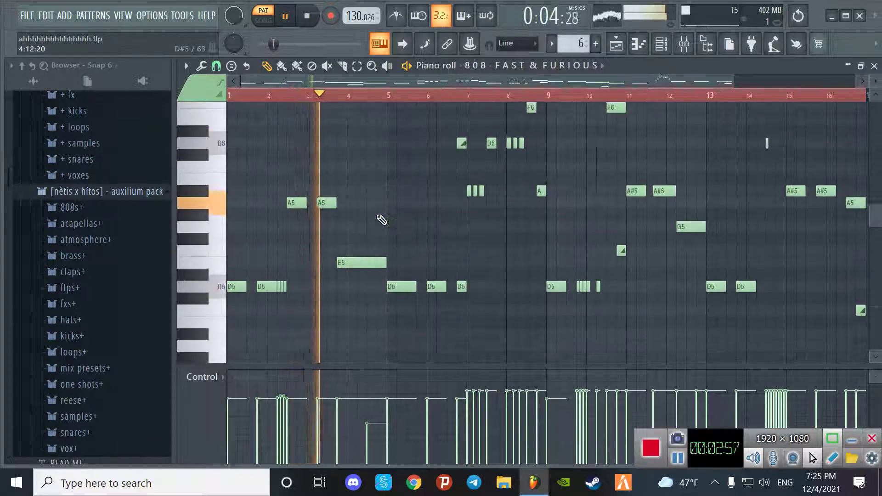
{"action": "scroll", "coordinate": [386, 216], "scroll_direction": "down", "scroll_amount": 5}
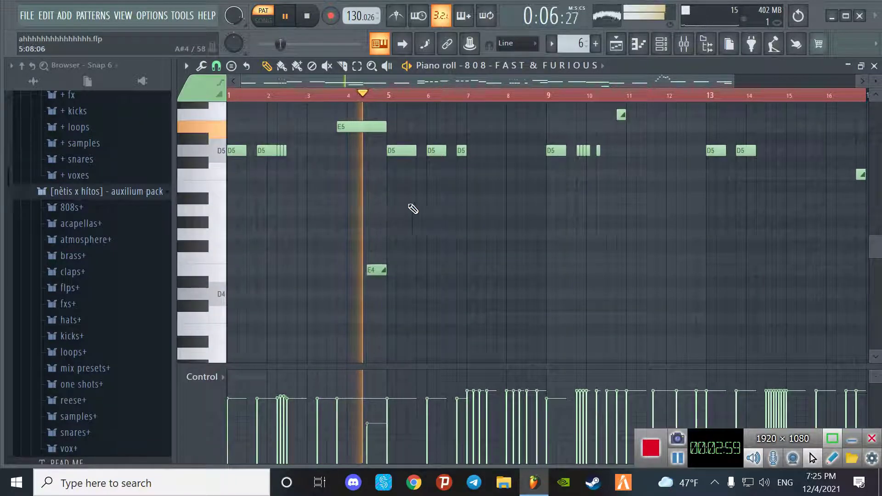
{"action": "scroll", "coordinate": [448, 204], "scroll_direction": "up", "scroll_amount": 3}
{"action": "scroll", "coordinate": [454, 205], "scroll_direction": "up", "scroll_amount": 2}
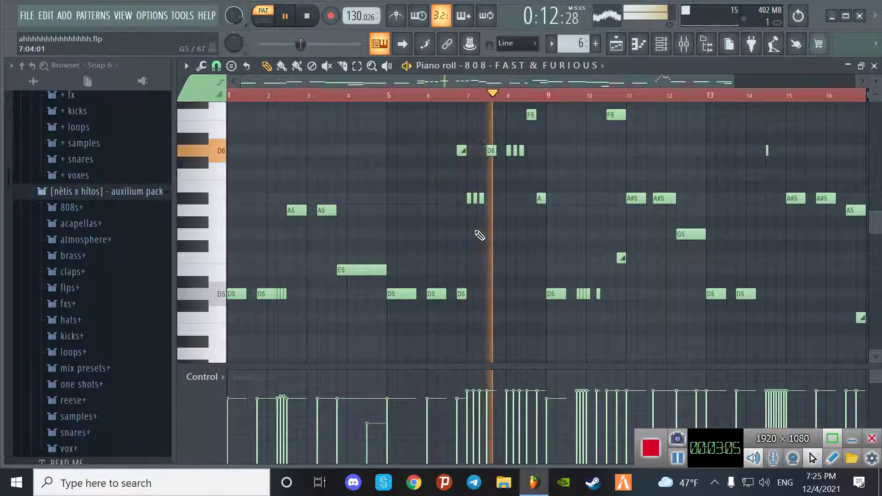
{"action": "scroll", "coordinate": [483, 236], "scroll_direction": "up", "scroll_amount": 4}
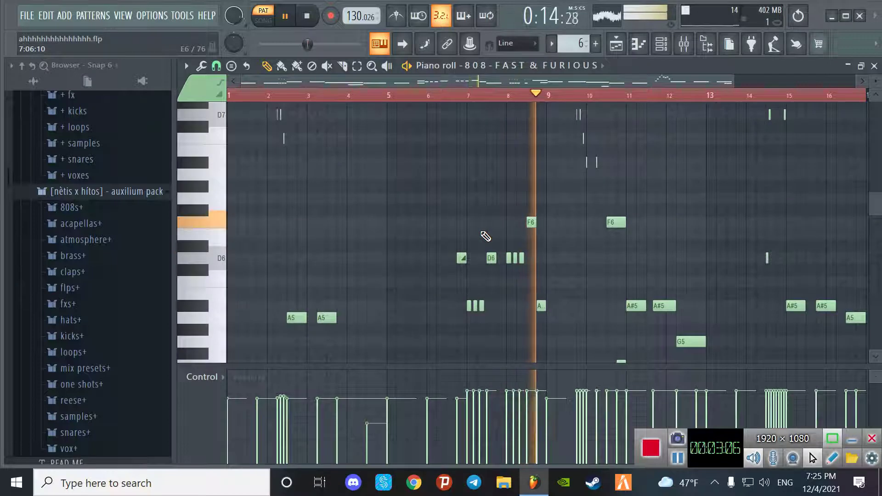
{"action": "scroll", "coordinate": [486, 236], "scroll_direction": "down", "scroll_amount": 5}
{"action": "scroll", "coordinate": [488, 237], "scroll_direction": "up", "scroll_amount": 4}
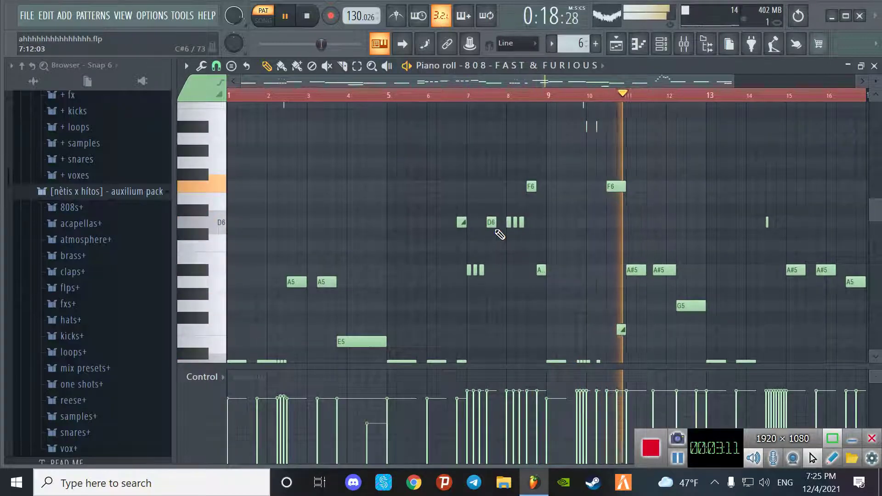
- Examine the remaining 808 notes up to bar 17 during playback, and return to the playlist with playback stopped
{"action": "left_click_drag", "start_coordinate": [459, 85], "coordinate": [574, 106]}
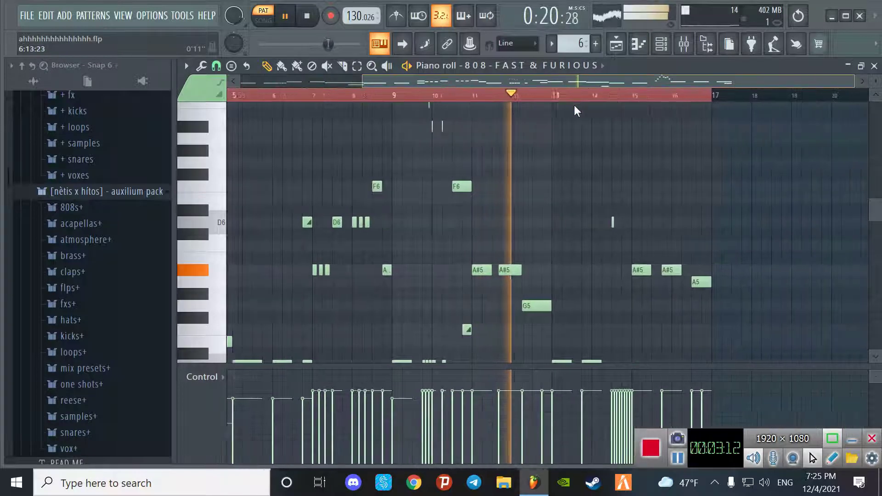
{"action": "scroll", "coordinate": [581, 233], "scroll_direction": "down", "scroll_amount": 3}
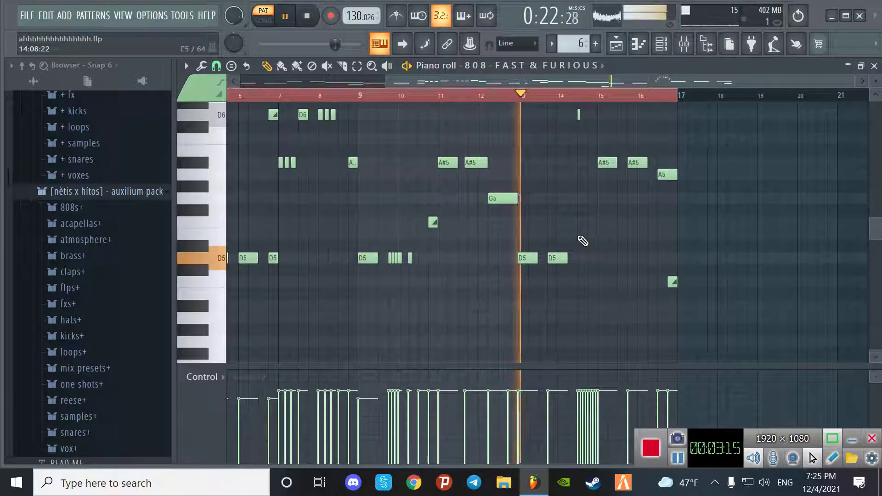
{"action": "scroll", "coordinate": [582, 241], "scroll_direction": "up", "scroll_amount": 2}
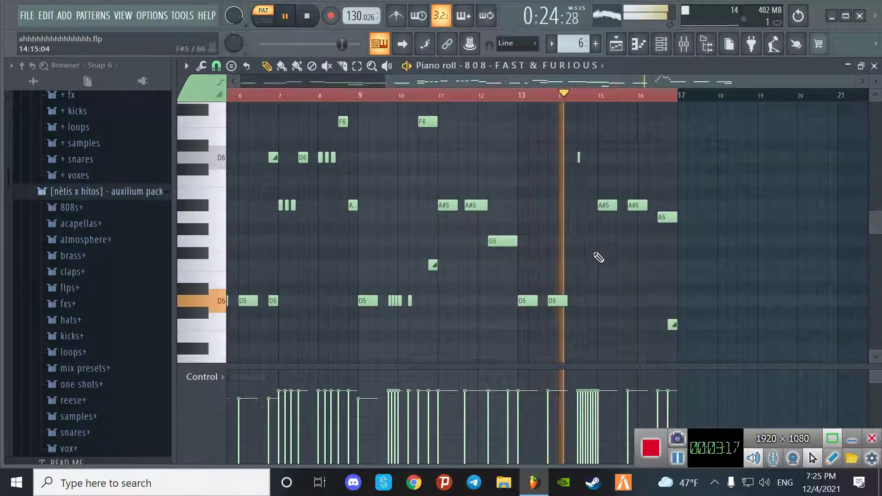
{"action": "scroll", "coordinate": [597, 255], "scroll_direction": "up", "scroll_amount": 3}
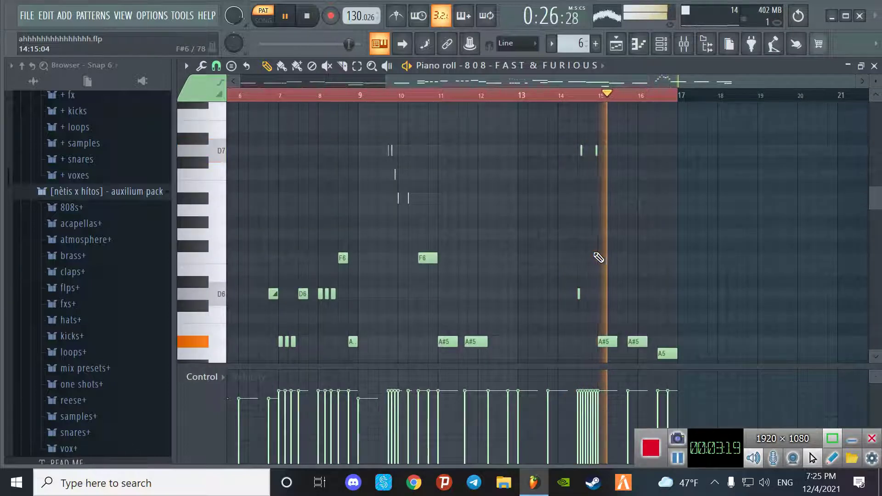
{"action": "scroll", "coordinate": [599, 256], "scroll_direction": "down", "scroll_amount": 5}
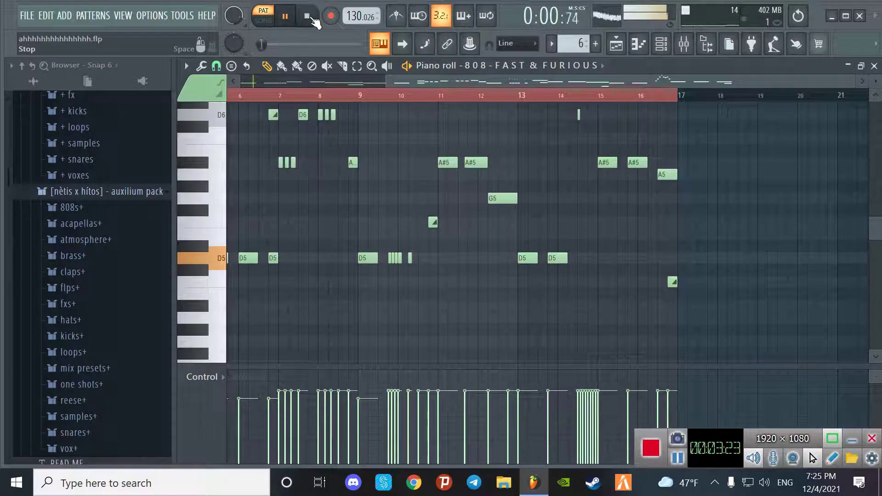
{"action": "left_click", "coordinate": [874, 66]}
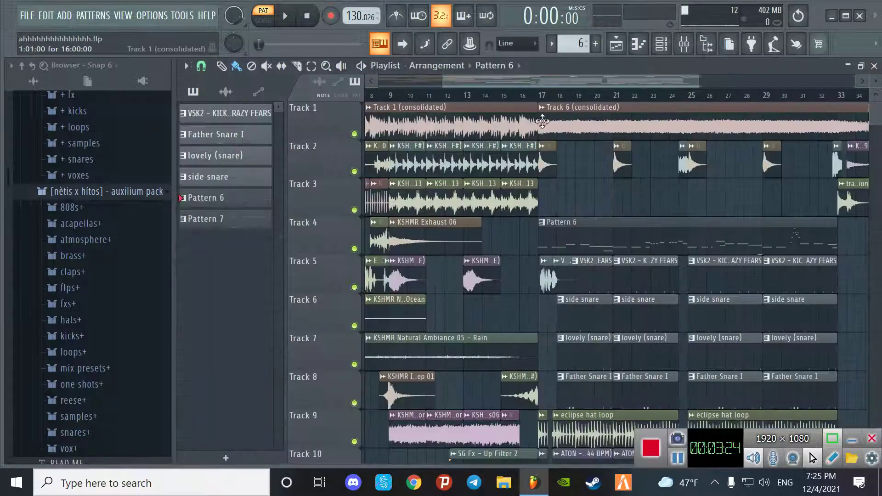
- Switch to song mode and inspect the KSHMR Glitch 07 and brass 1 clips near bar 25 on Track 2
{"action": "key", "text": "l"}
{"action": "scroll", "coordinate": [597, 166], "scroll_direction": "down", "scroll_amount": 1}
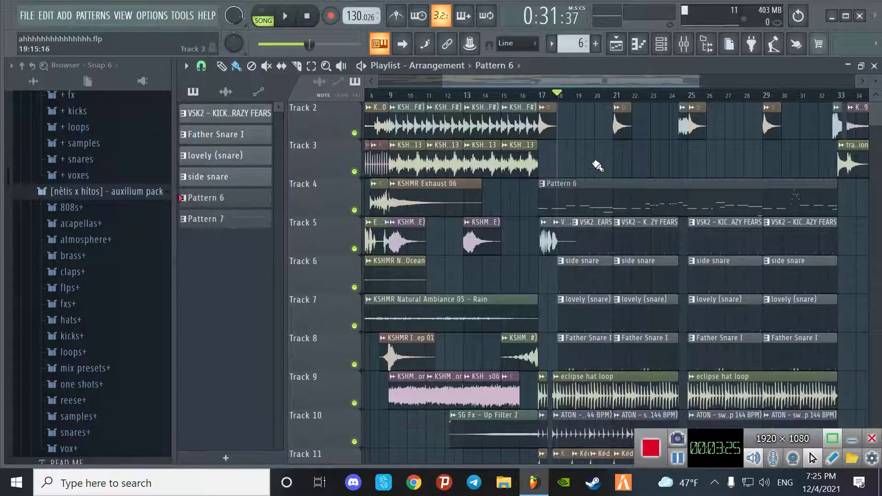
{"action": "double_click", "coordinate": [680, 127]}
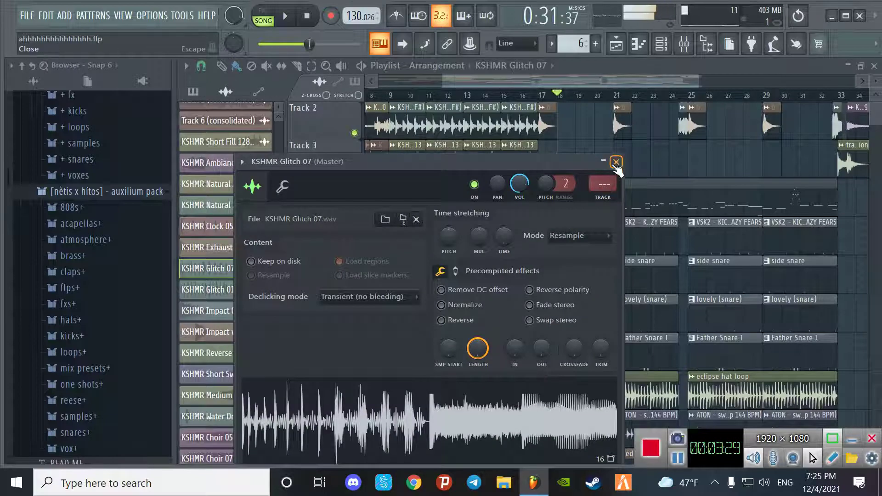
{"action": "left_click", "coordinate": [616, 162]}
{"action": "double_click", "coordinate": [687, 131]}
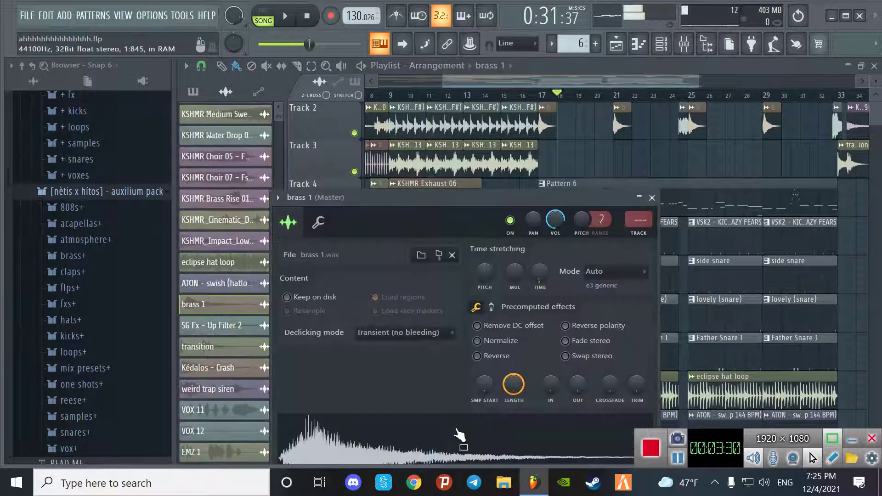
{"action": "left_click", "coordinate": [652, 198]}
- Inspect the VOX 11 clip on Track 5, including its ring modulation effects, and the VOX 12 clip beside it
{"action": "double_click", "coordinate": [545, 238]}
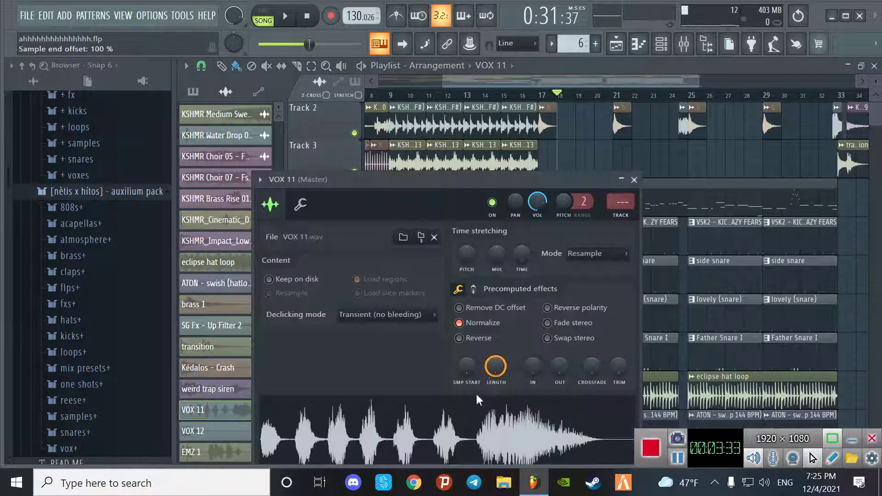
{"action": "left_click", "coordinate": [473, 289]}
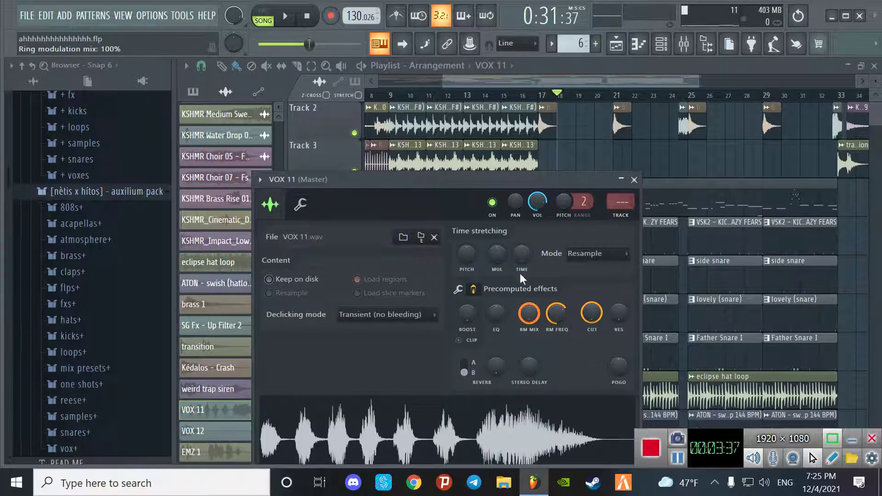
{"action": "left_click", "coordinate": [634, 179]}
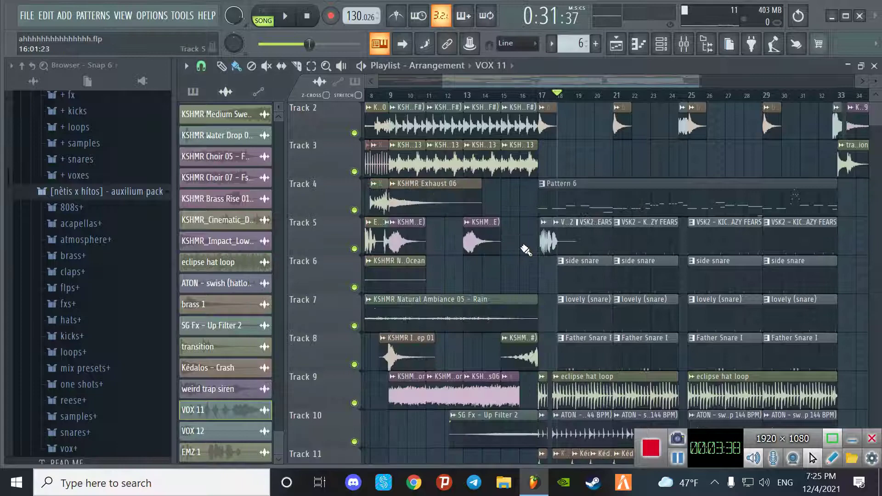
{"action": "double_click", "coordinate": [569, 243]}
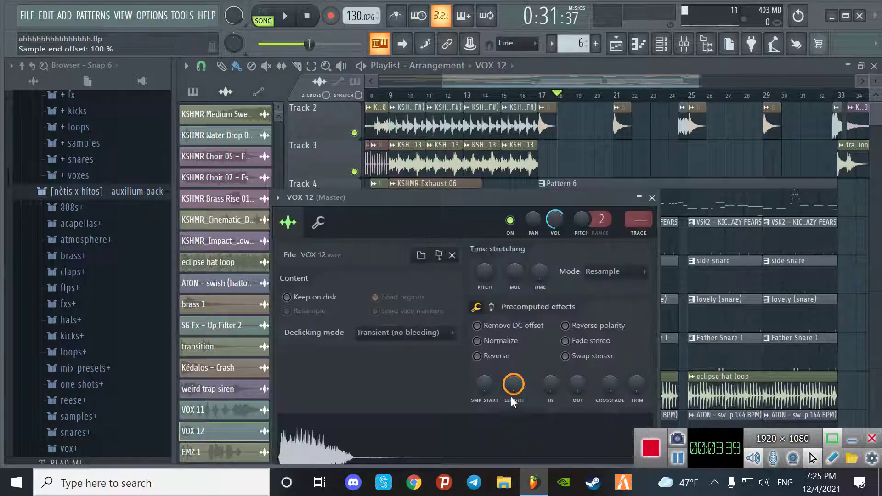
{"action": "left_click", "coordinate": [652, 198]}
- Inspect the sample settings of the eclipse hat loop on Track 9 and the ATON - swish hat loop on Track 10
{"action": "scroll", "coordinate": [607, 257], "scroll_direction": "down", "scroll_amount": 2}
{"action": "double_click", "coordinate": [603, 320]}
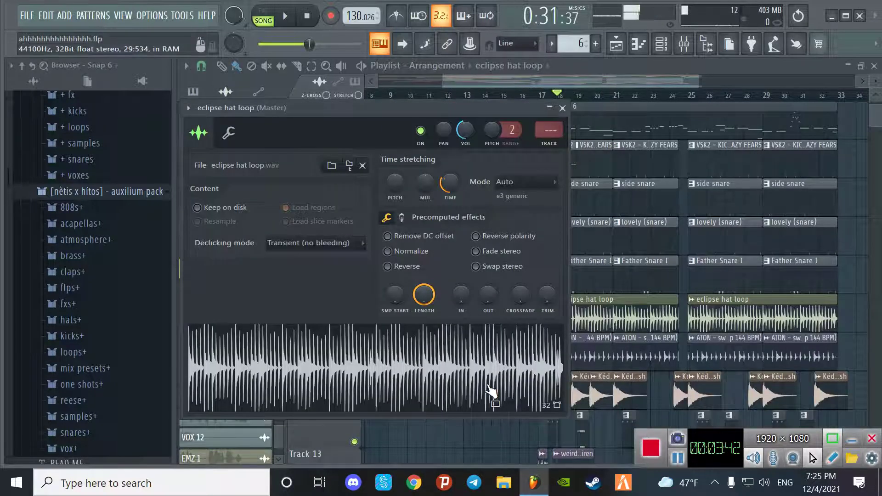
{"action": "left_click", "coordinate": [562, 108]}
{"action": "scroll", "coordinate": [586, 245], "scroll_direction": "down", "scroll_amount": 1}
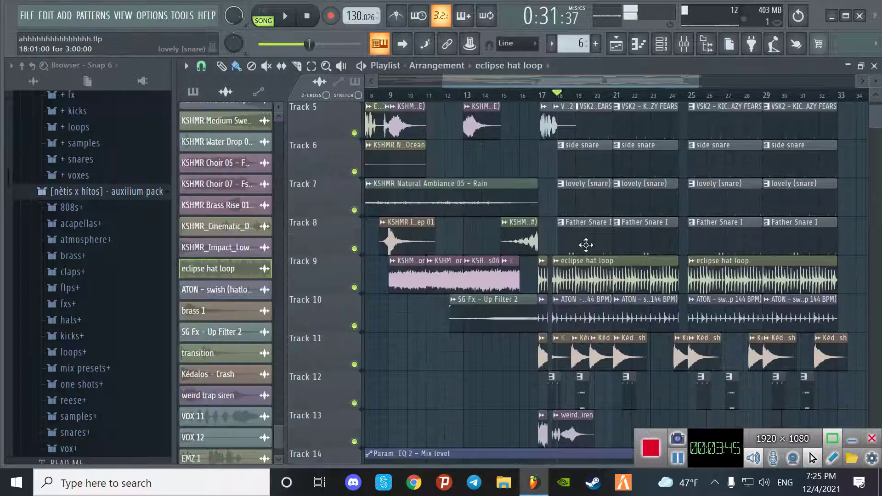
{"action": "double_click", "coordinate": [631, 311]}
{"action": "left_click", "coordinate": [293, 17]}
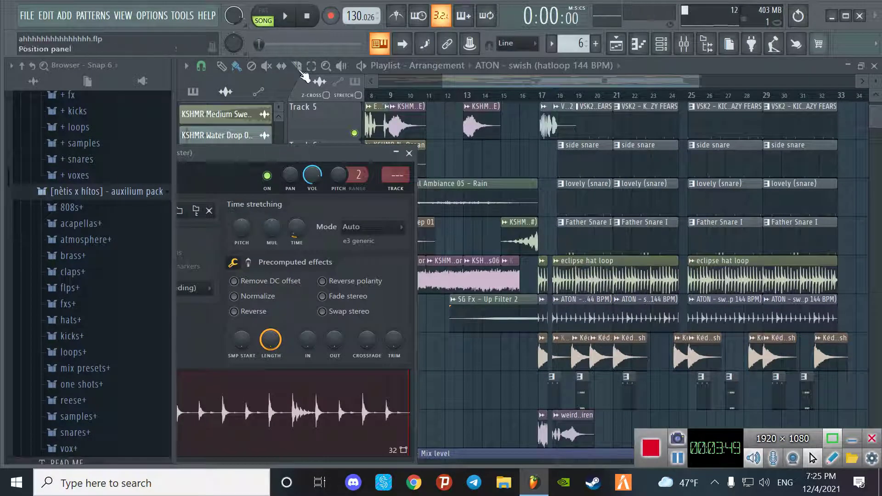
{"action": "left_click", "coordinate": [409, 153]}
- Inspect the weird trap siren clip on Track 13 and the Kédalos - Crash clip on Track 11
{"action": "scroll", "coordinate": [459, 239], "scroll_direction": "down", "scroll_amount": 1}
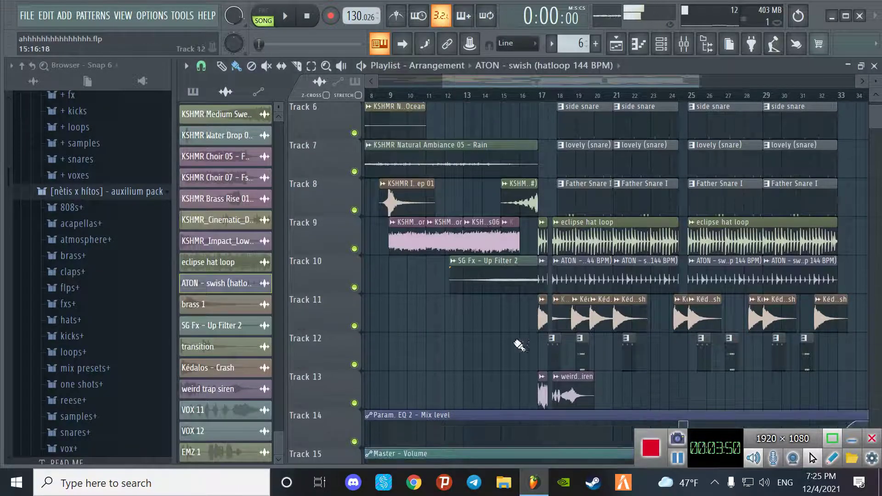
{"action": "double_click", "coordinate": [568, 390]}
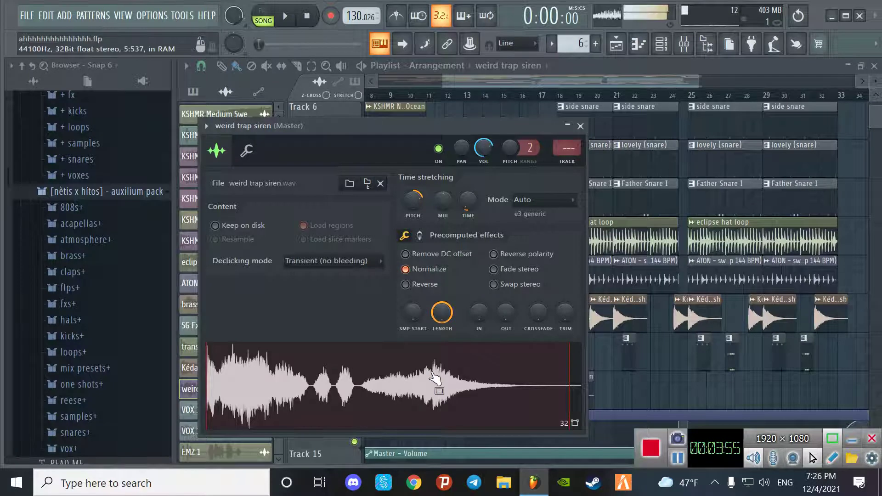
{"action": "left_click", "coordinate": [580, 126]}
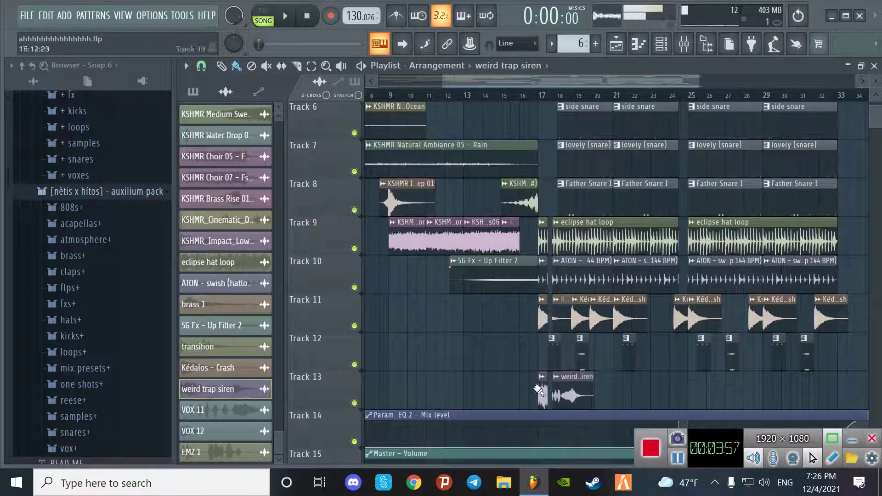
{"action": "double_click", "coordinate": [623, 315]}
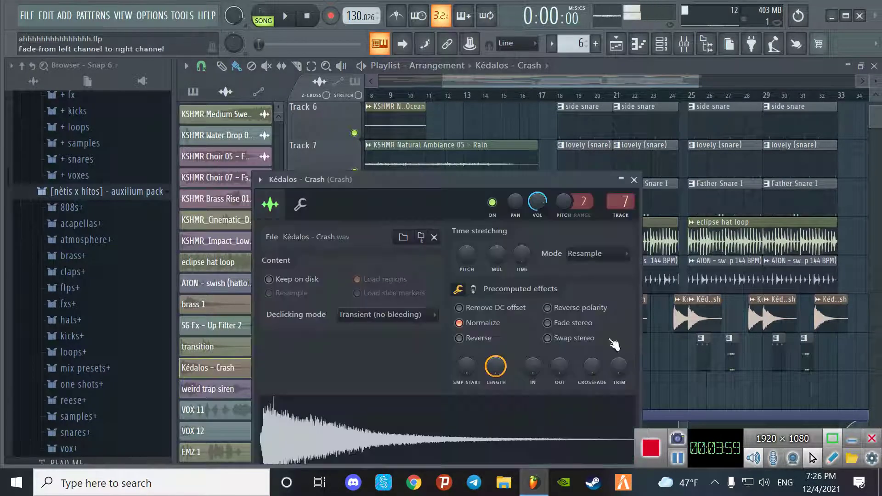
{"action": "left_click", "coordinate": [630, 180]}
- Play the VSK2 - KICK - CRAZY FEARS pattern in pattern mode, examining its channel rack steps and sampler settings
{"action": "scroll", "coordinate": [667, 261], "scroll_direction": "up", "scroll_amount": 3}
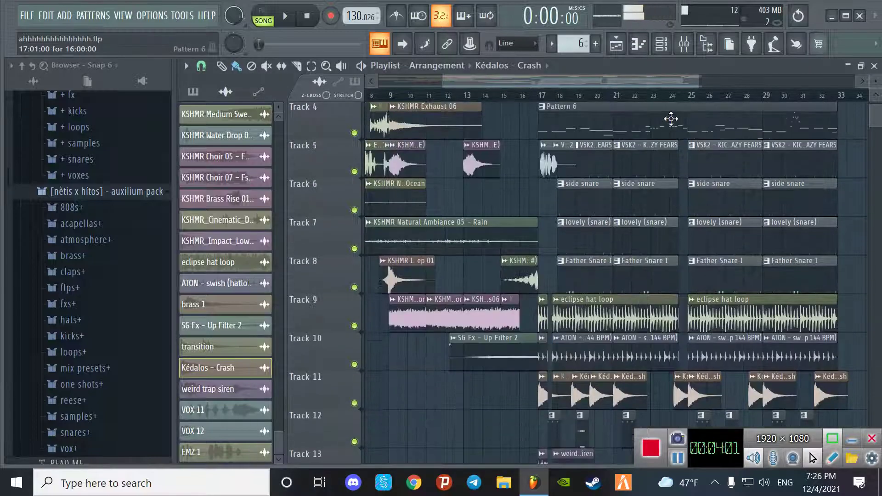
{"action": "scroll", "coordinate": [689, 184], "scroll_direction": "up", "scroll_amount": 2}
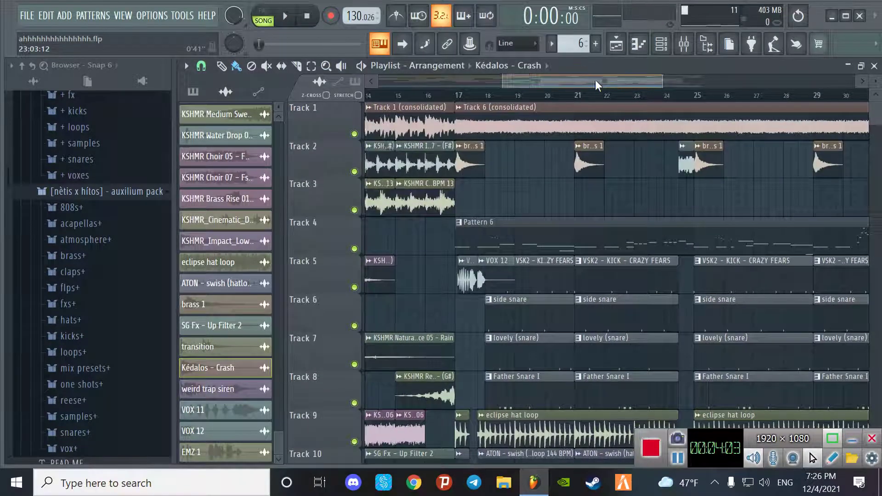
{"action": "left_click_drag", "start_coordinate": [595, 80], "coordinate": [664, 82]}
{"action": "left_click", "coordinate": [544, 260]}
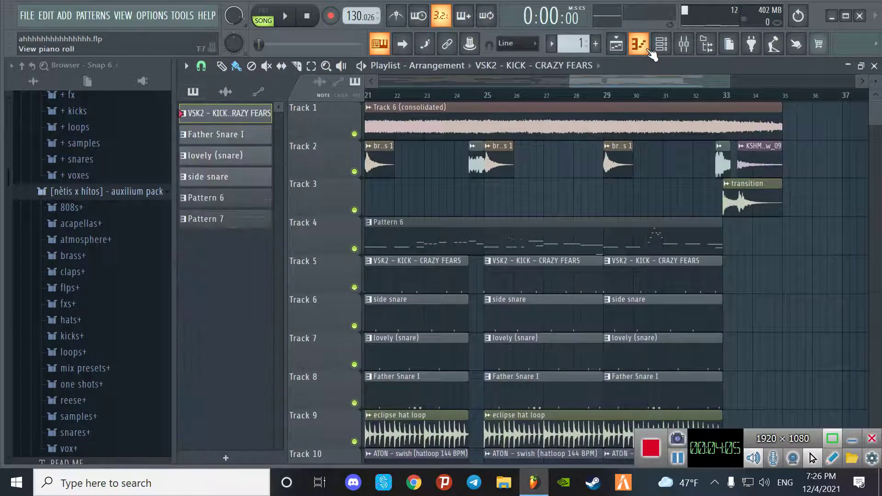
{"action": "left_click", "coordinate": [660, 43]}
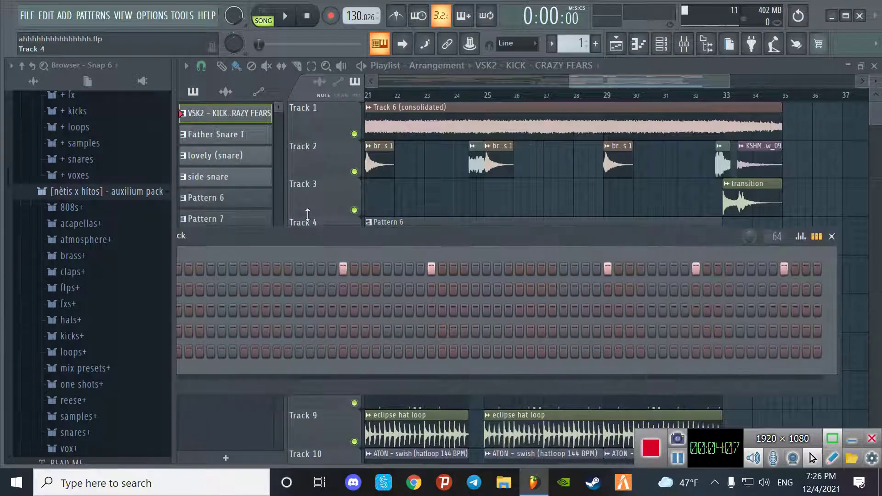
{"action": "left_click", "coordinate": [266, 16]}
{"action": "key", "text": "space"}
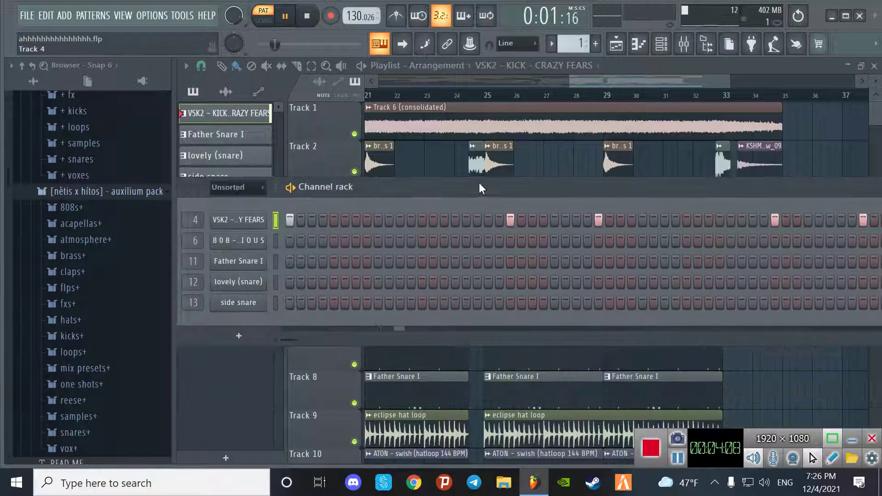
{"action": "left_click", "coordinate": [276, 220]}
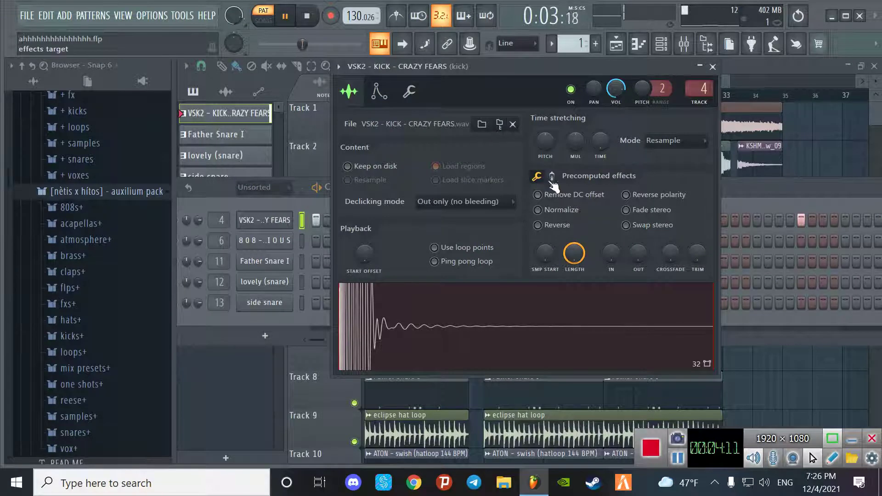
{"action": "left_click", "coordinate": [712, 67]}
- Audition the side snare pattern, viewing it in the channel rack, and switch to the lovely (snare) pattern
{"action": "left_click_drag", "start_coordinate": [679, 193], "coordinate": [143, 320]}
{"action": "left_click", "coordinate": [560, 316]}
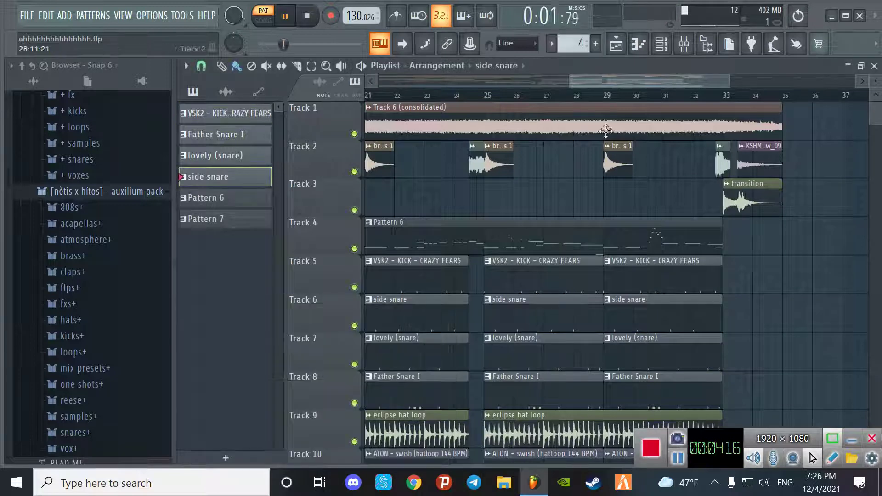
{"action": "left_click", "coordinate": [662, 43]}
{"action": "left_click_drag", "start_coordinate": [321, 309], "coordinate": [400, 69]}
{"action": "left_click", "coordinate": [554, 339]}
- Audition the Father Snare I pattern, view its notes in the channel rack, and stop playback
{"action": "scroll", "coordinate": [553, 339], "scroll_direction": "down", "scroll_amount": 1}
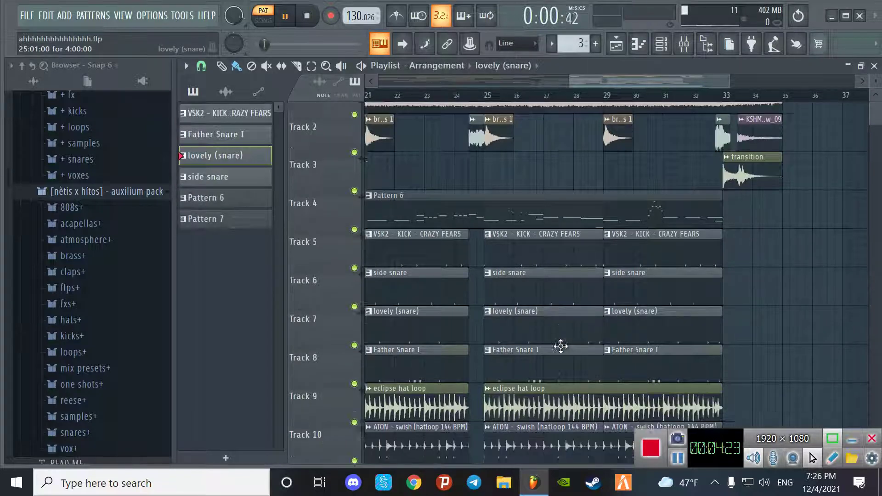
{"action": "left_click", "coordinate": [558, 347]}
{"action": "scroll", "coordinate": [558, 347], "scroll_direction": "down", "scroll_amount": 2}
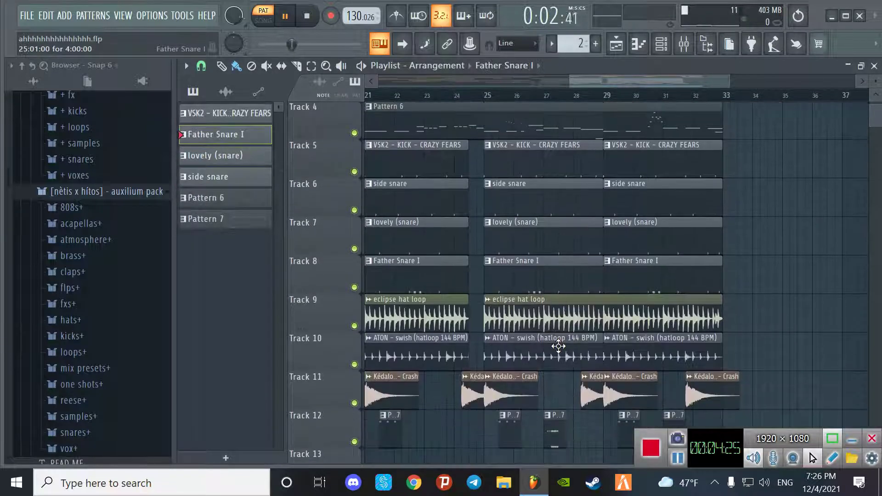
{"action": "left_click", "coordinate": [662, 44]}
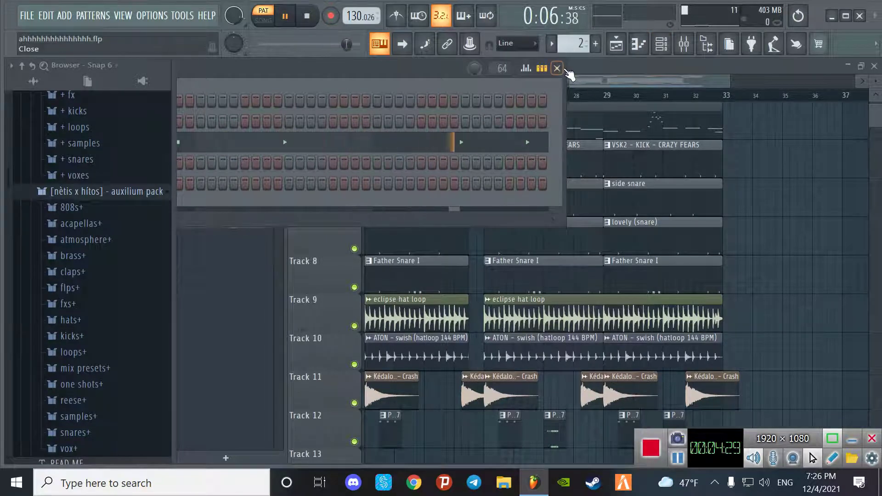
{"action": "left_click", "coordinate": [556, 68]}
{"action": "scroll", "coordinate": [563, 233], "scroll_direction": "up", "scroll_amount": 2}
{"action": "key", "text": "space"}
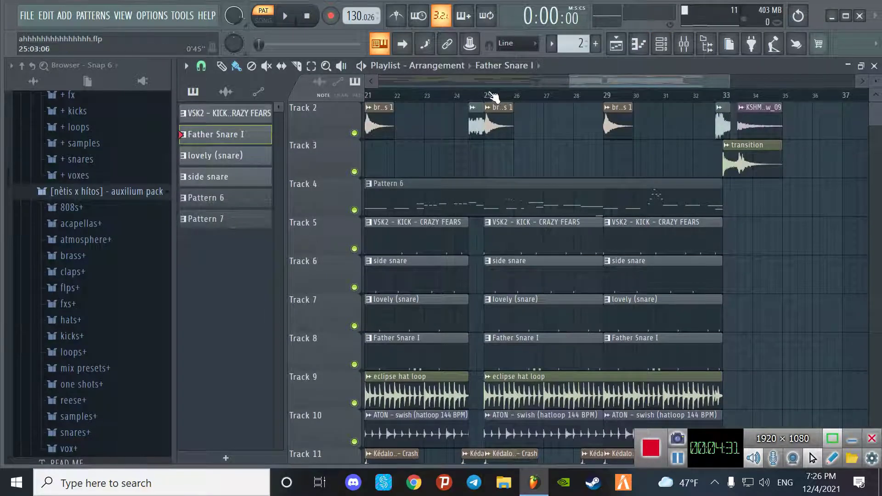
- Set the song position to bar 25, solo Track 4, and re-enable Tracks 5 to 8
{"action": "left_click", "coordinate": [494, 96]}
{"action": "left_click", "coordinate": [354, 210], "text": "ctrl"}
{"action": "left_click", "coordinate": [354, 248]}
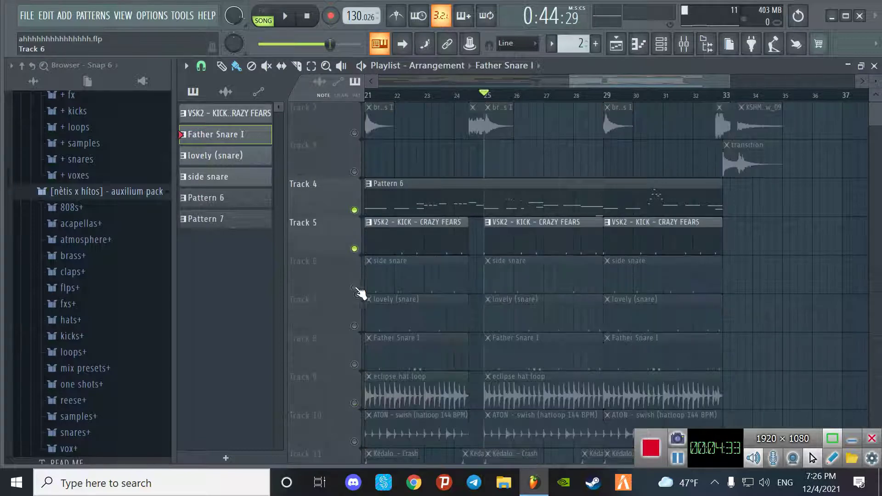
{"action": "left_click", "coordinate": [354, 287]}
{"action": "left_click", "coordinate": [354, 326]}
{"action": "scroll", "coordinate": [360, 325], "scroll_direction": "down", "scroll_amount": 1}
{"action": "left_click", "coordinate": [354, 326]}
- Unmute Tracks 9 to 12 and start song playback from bar 25
{"action": "scroll", "coordinate": [374, 310], "scroll_direction": "down", "scroll_amount": 4}
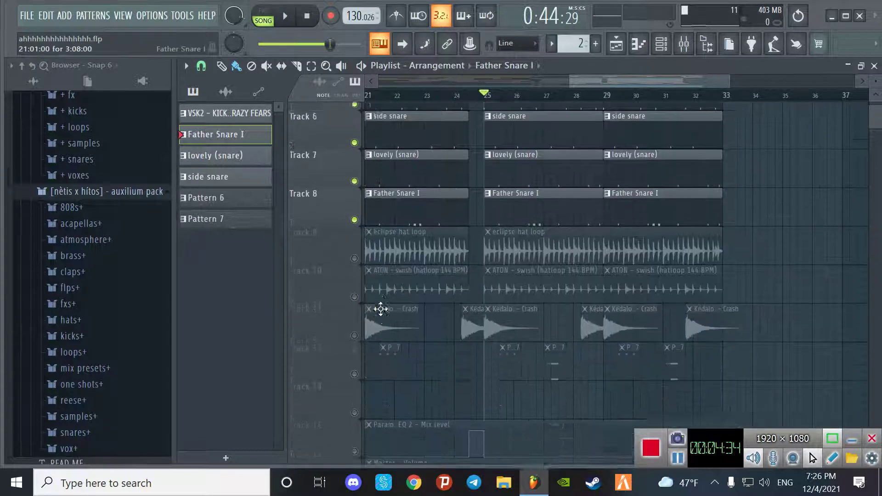
{"action": "left_click", "coordinate": [354, 326]}
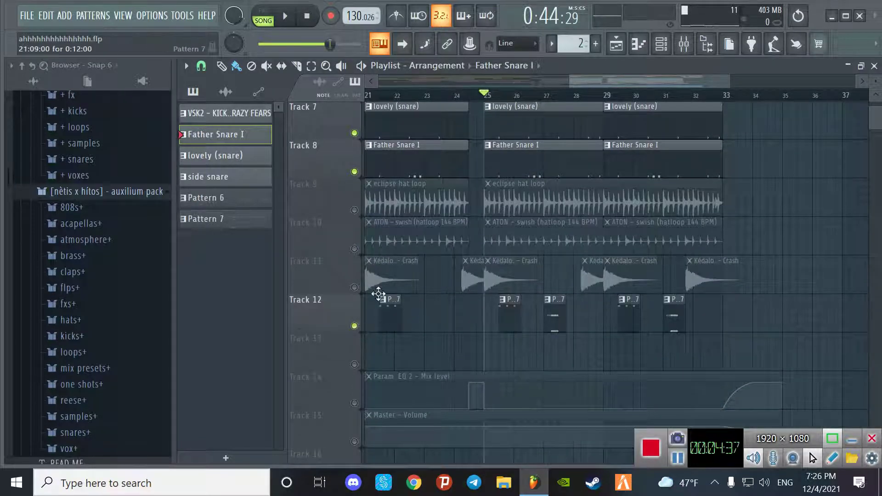
{"action": "left_click", "coordinate": [354, 287]}
{"action": "left_click", "coordinate": [354, 248]}
{"action": "left_click", "coordinate": [354, 209]}
{"action": "key", "text": "space"}
- Unmute the EQ mix level and master volume automation on Tracks 14 and 15 during playback, and stop the song
{"action": "scroll", "coordinate": [487, 273], "scroll_direction": "up", "scroll_amount": 1}
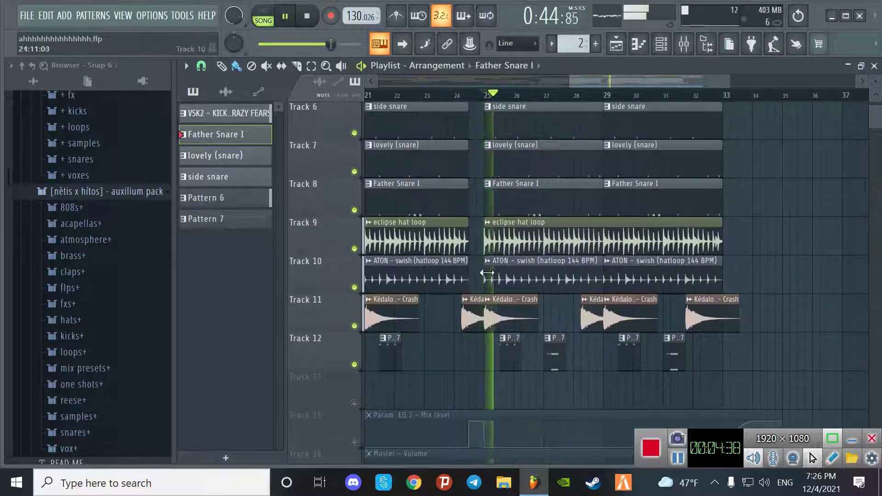
{"action": "scroll", "coordinate": [487, 272], "scroll_direction": "up", "scroll_amount": 1}
{"action": "scroll", "coordinate": [497, 276], "scroll_direction": "down", "scroll_amount": 2}
{"action": "left_click", "coordinate": [354, 403]}
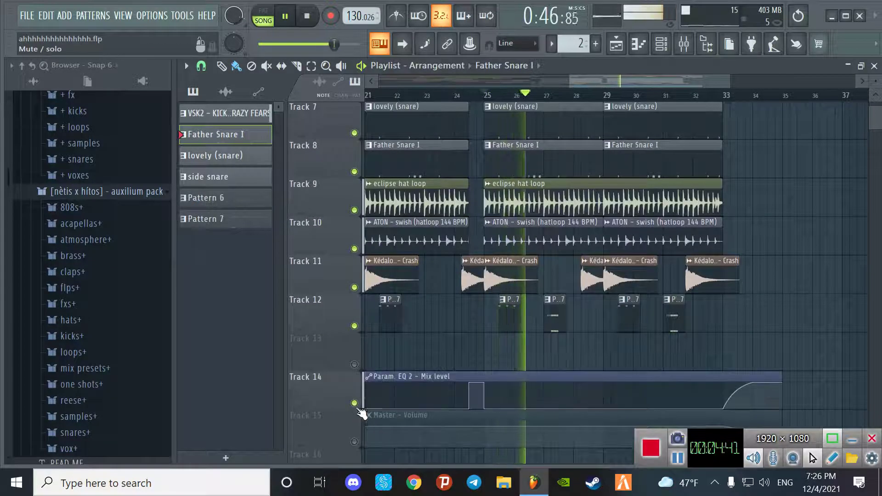
{"action": "left_click", "coordinate": [354, 441]}
{"action": "scroll", "coordinate": [526, 272], "scroll_direction": "up", "scroll_amount": 2}
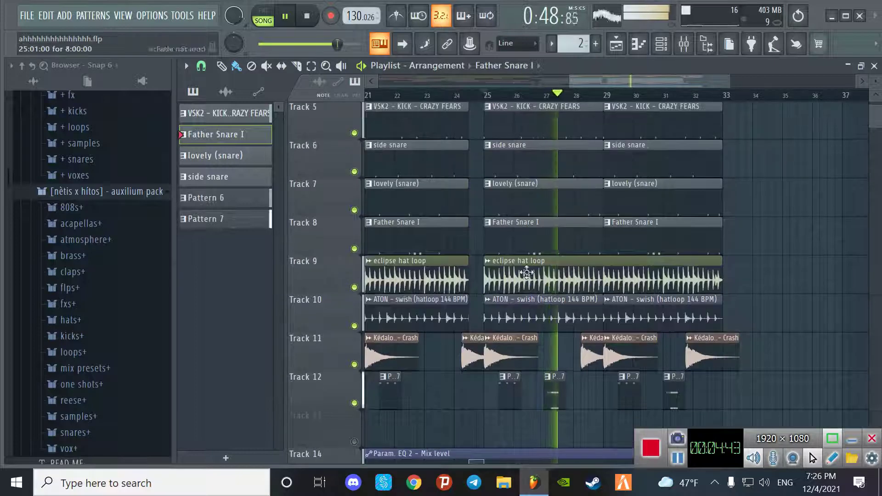
{"action": "scroll", "coordinate": [527, 273], "scroll_direction": "up", "scroll_amount": 3}
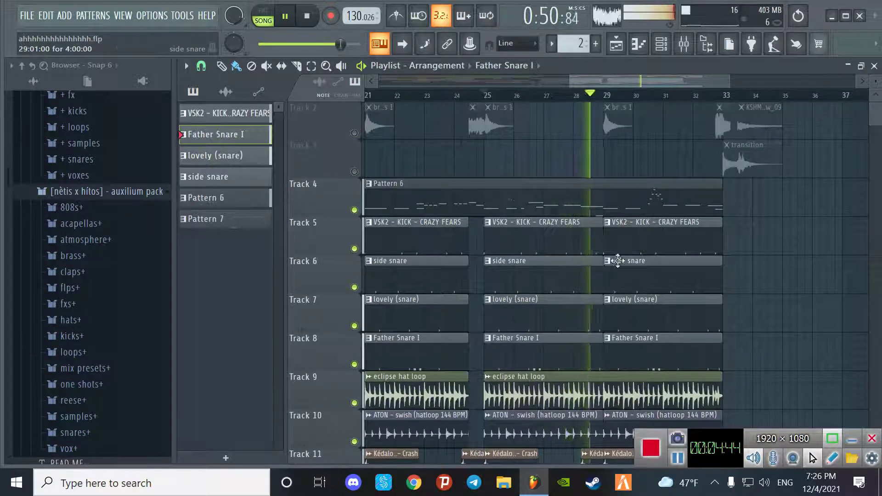
{"action": "key", "text": "space"}
- Restore all muted tracks and play the song from just before bar 25 to hear the automated break
{"action": "right_click", "coordinate": [354, 249]}
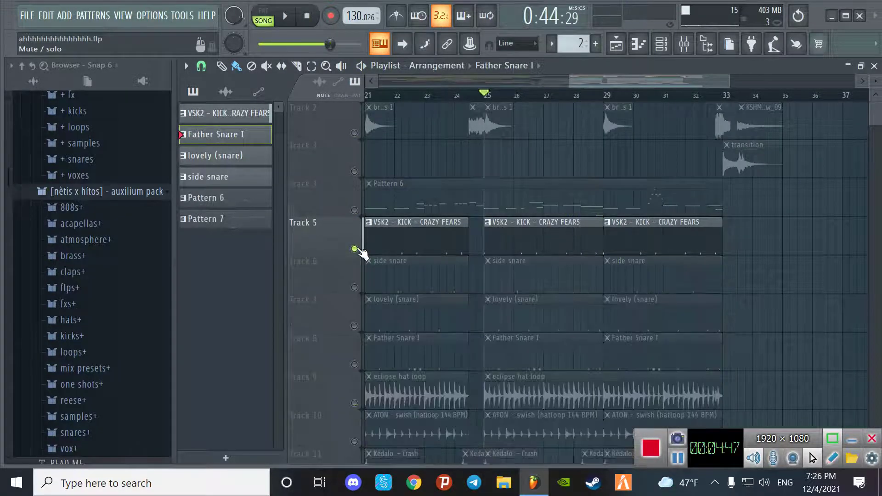
{"action": "right_click", "coordinate": [354, 249]}
{"action": "scroll", "coordinate": [483, 197], "scroll_direction": "down", "scroll_amount": 2}
{"action": "left_click", "coordinate": [473, 95]}
{"action": "key", "text": "space"}
{"action": "scroll", "coordinate": [496, 239], "scroll_direction": "down", "scroll_amount": 4}
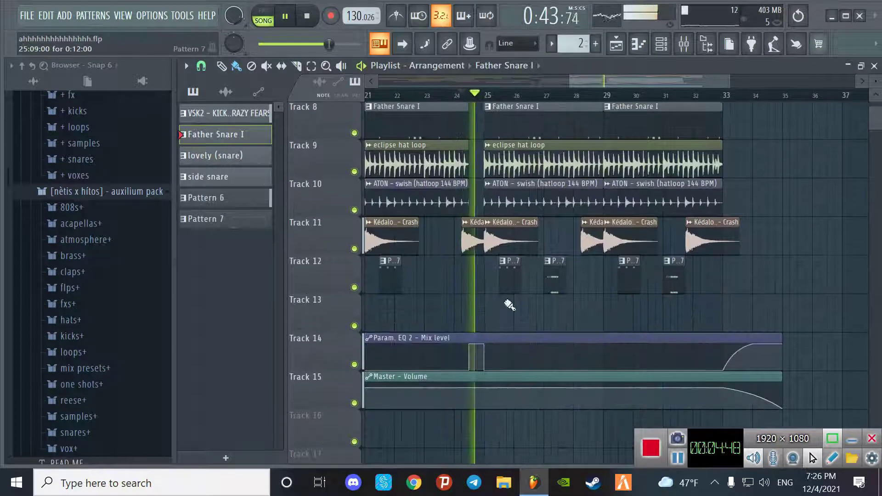
- Select the EQ mix level automation, inspect the Master's Fruity soft clipper and Fruity parametric EQ 2, and return to the playlist
{"action": "key", "text": "space"}
{"action": "left_click", "coordinate": [473, 348]}
{"action": "left_click", "coordinate": [684, 44]}
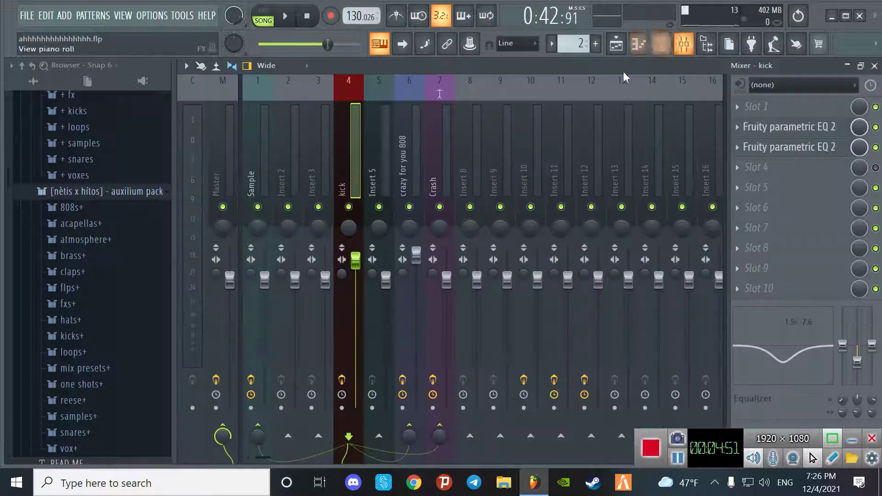
{"action": "left_click", "coordinate": [225, 174]}
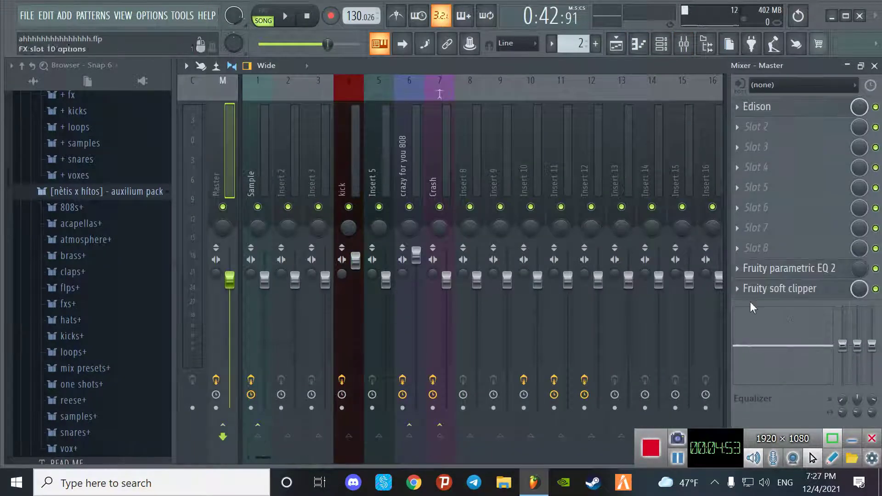
{"action": "left_click", "coordinate": [778, 288]}
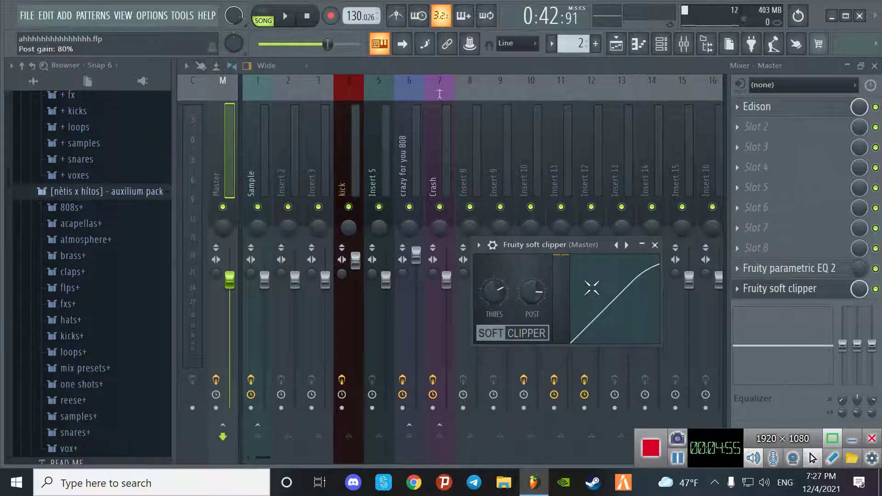
{"action": "left_click", "coordinate": [776, 270]}
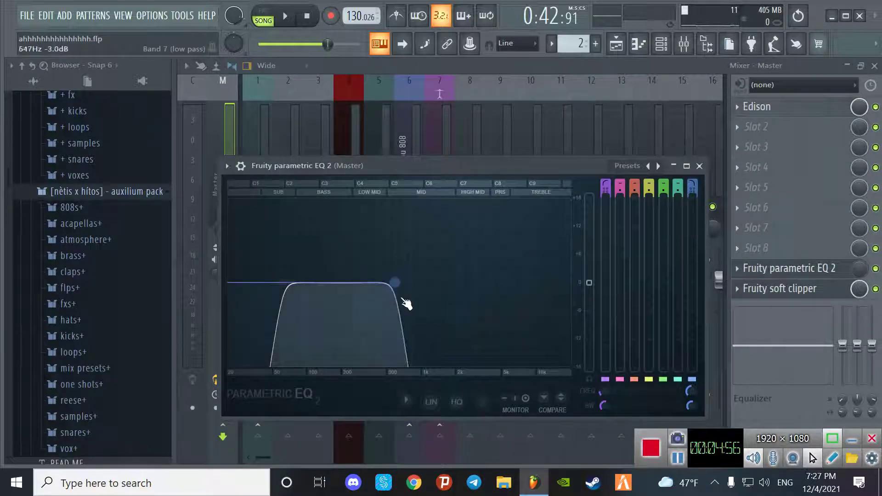
{"action": "left_click", "coordinate": [699, 166]}
{"action": "left_click", "coordinate": [874, 65]}
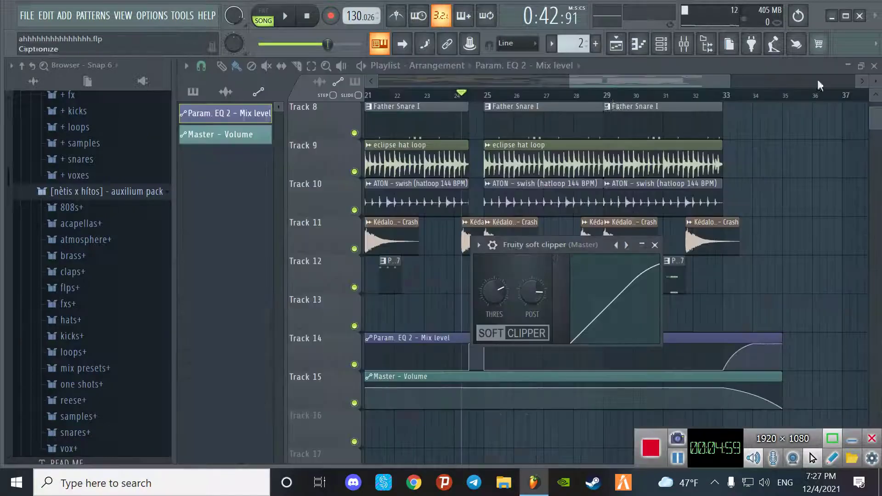
- Play the song from around bar 24 with the soft clipper closed and review the main section's full arrangement
{"action": "key", "text": "space"}
{"action": "left_click", "coordinate": [654, 245]}
{"action": "scroll", "coordinate": [660, 322], "scroll_direction": "up", "scroll_amount": 6}
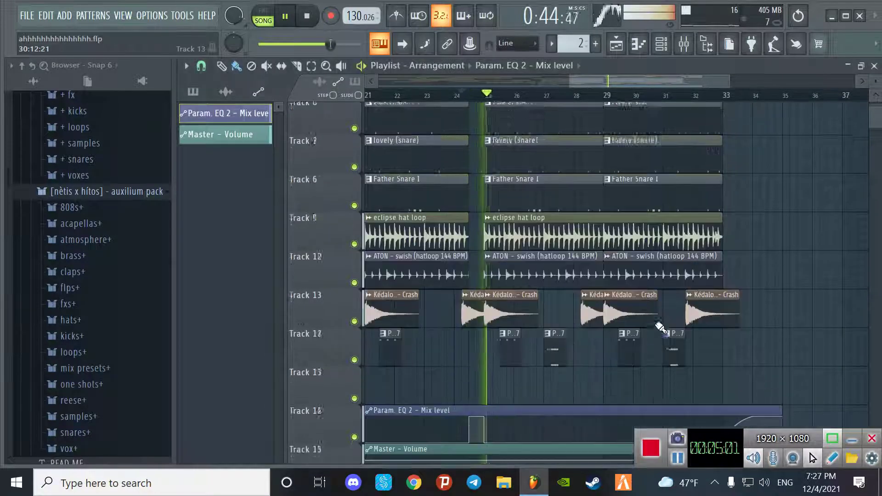
{"action": "scroll", "coordinate": [568, 258], "scroll_direction": "down", "scroll_amount": 3}
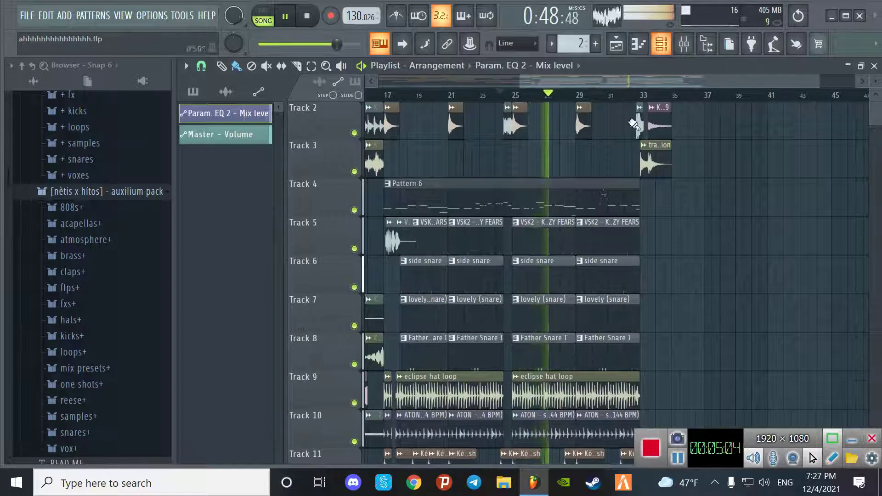
{"action": "scroll", "coordinate": [670, 52], "scroll_direction": "up", "scroll_amount": 1}
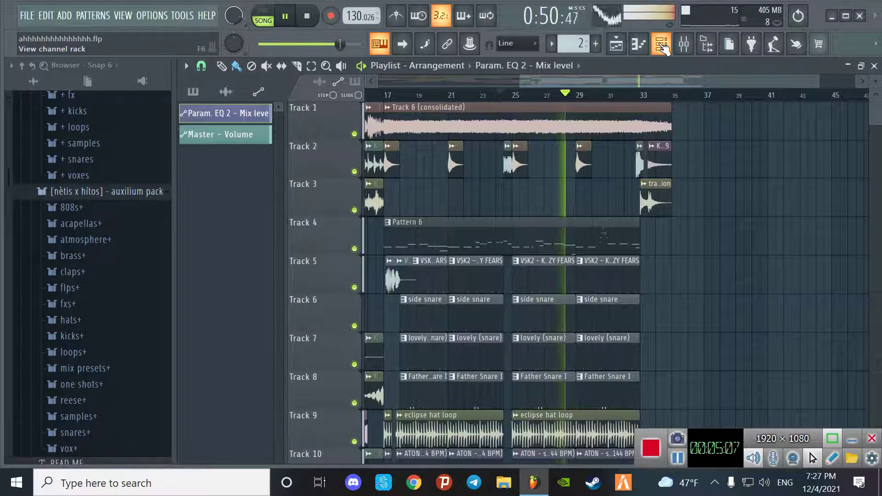
- Stop playback and inspect the Fruity parametric EQ 2 on the mixer's Sample track
{"action": "key", "text": "space"}
{"action": "left_click", "coordinate": [661, 45]}
{"action": "left_click", "coordinate": [684, 44]}
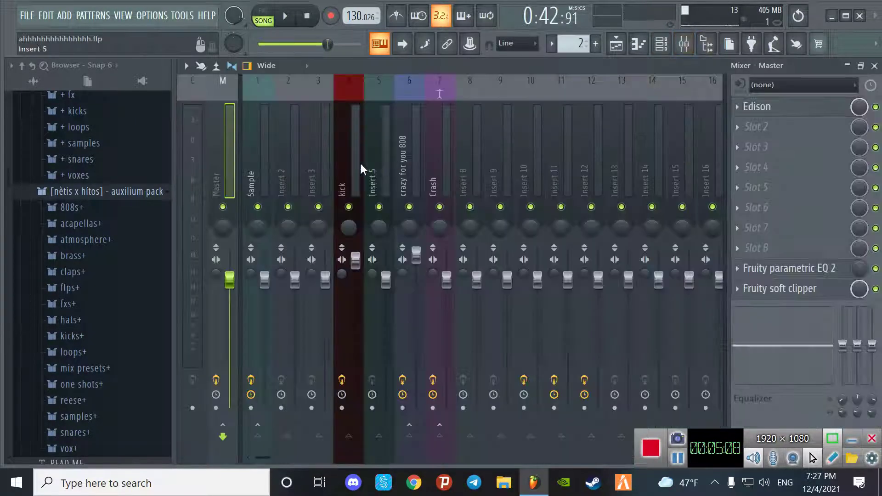
{"action": "left_click", "coordinate": [256, 156]}
{"action": "left_click", "coordinate": [786, 106]}
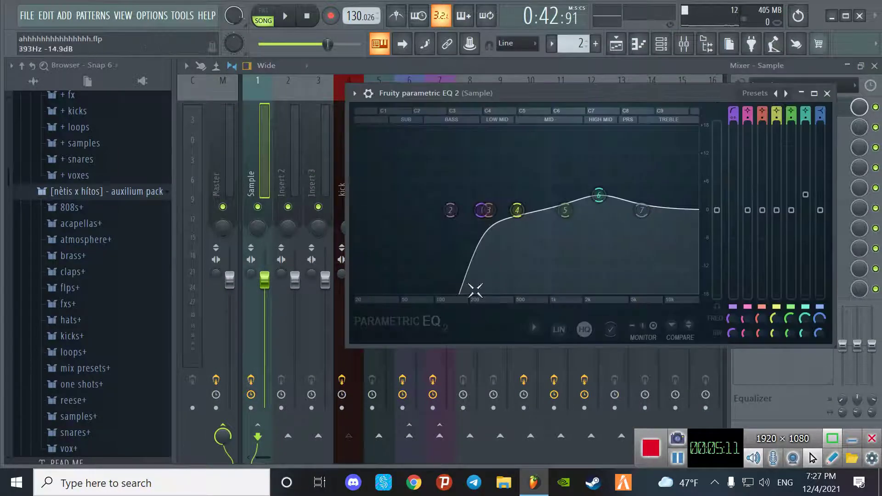
{"action": "left_click", "coordinate": [827, 93]}
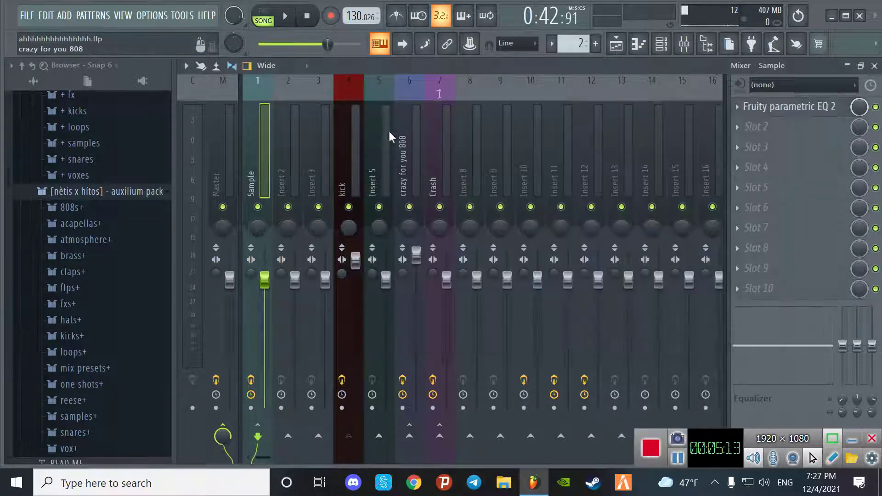
- Inspect the two Fruity parametric EQ 2 effects on the kick mixer track and close the equalizer
{"action": "left_click", "coordinate": [291, 153]}
{"action": "left_click", "coordinate": [316, 157]}
{"action": "left_click", "coordinate": [340, 160]}
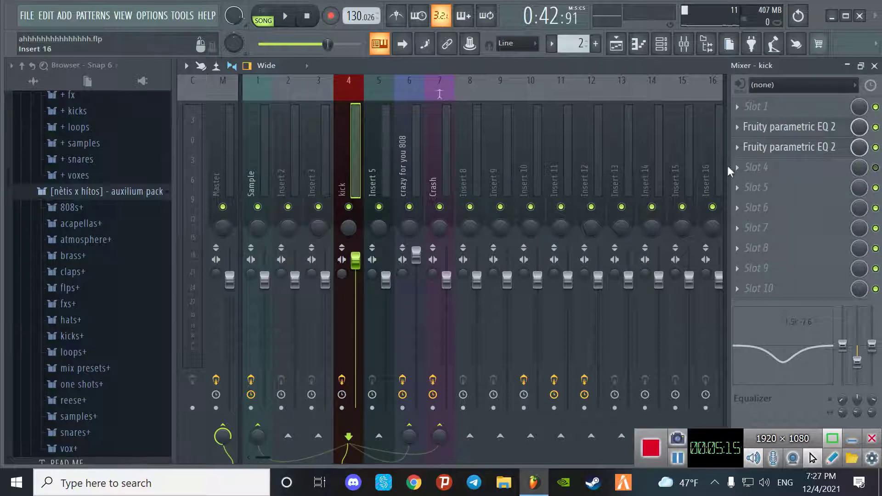
{"action": "left_click", "coordinate": [808, 134]}
{"action": "left_click", "coordinate": [795, 147]}
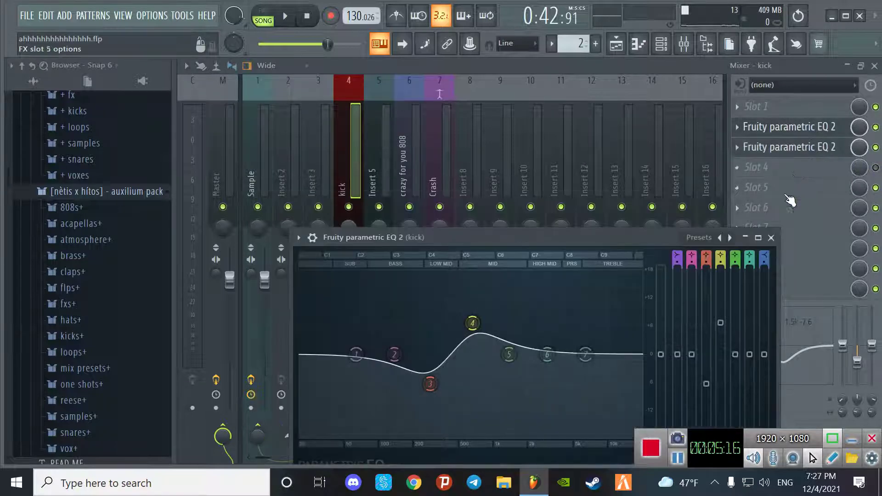
{"action": "left_click", "coordinate": [772, 238]}
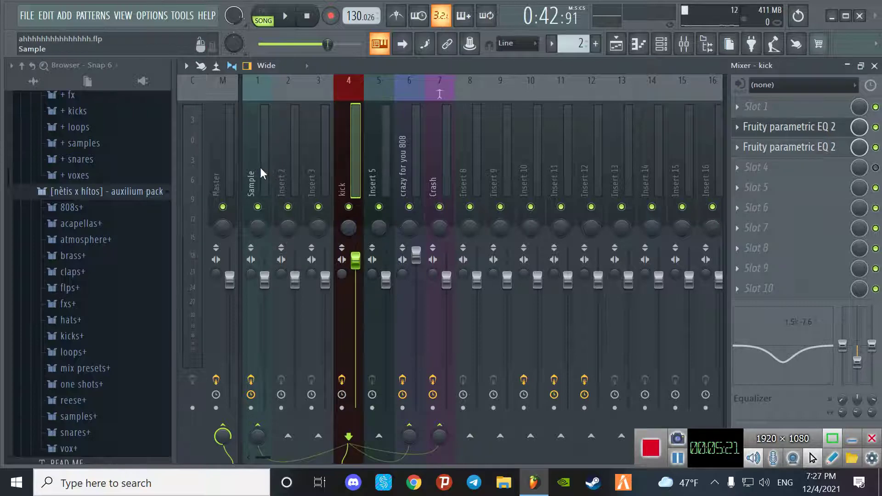
- Inspect the crazy for you 808 track's compressor, stereo enhancer, WaveShaper, parametric EQ 2, Hardcore and limiter effects
{"action": "left_click", "coordinate": [401, 161]}
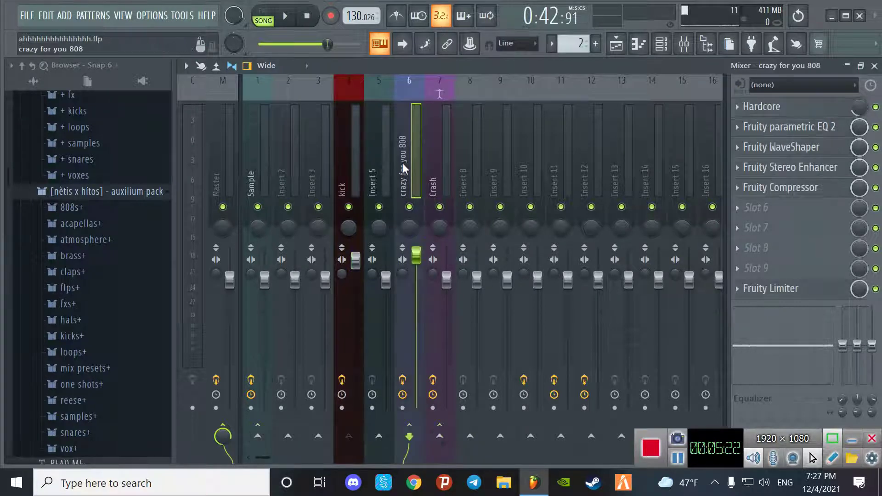
{"action": "left_click", "coordinate": [806, 188]}
{"action": "left_click", "coordinate": [791, 173]}
{"action": "left_click", "coordinate": [788, 169]}
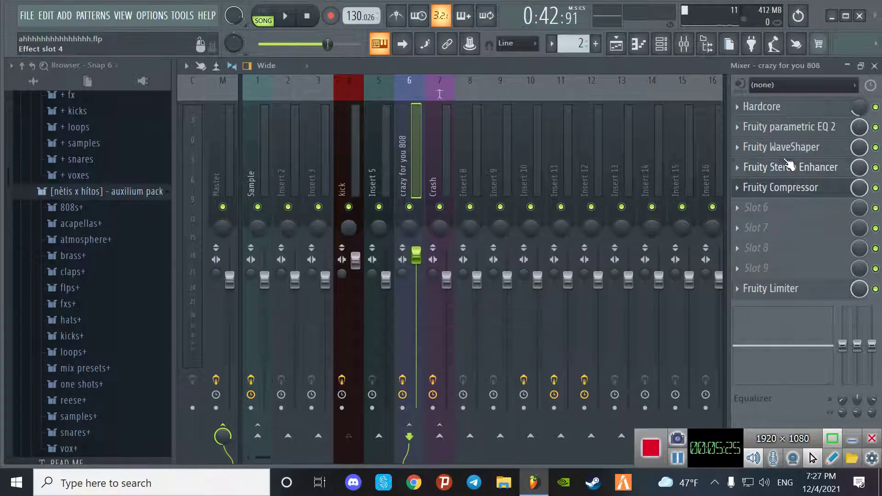
{"action": "left_click", "coordinate": [784, 166]}
{"action": "left_click", "coordinate": [784, 146]}
{"action": "left_click", "coordinate": [784, 131]}
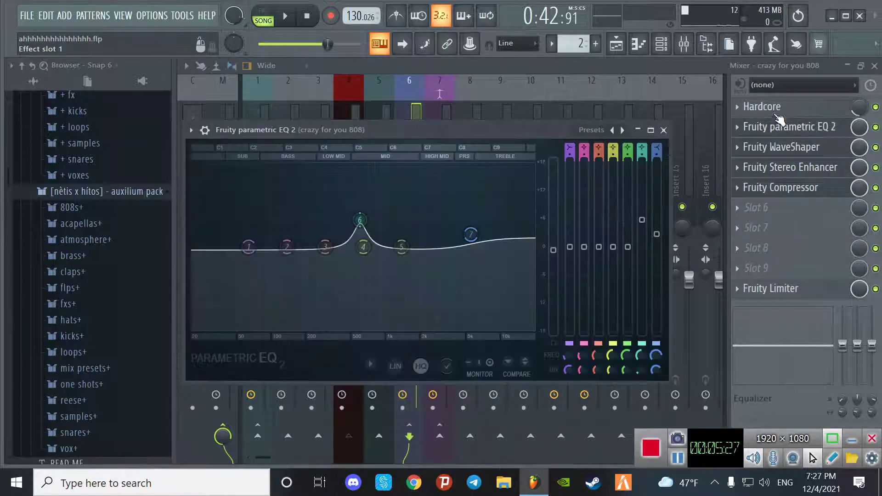
{"action": "left_click", "coordinate": [780, 109]}
{"action": "left_click", "coordinate": [781, 202]}
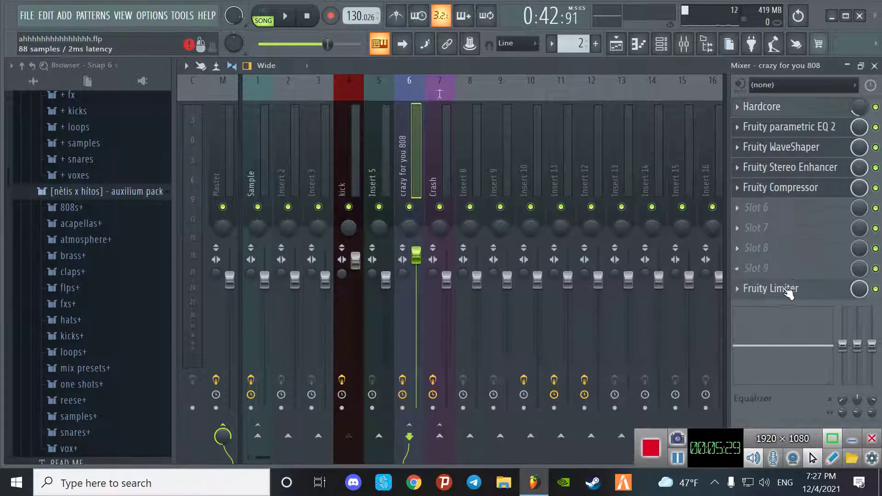
{"action": "left_click", "coordinate": [789, 290]}
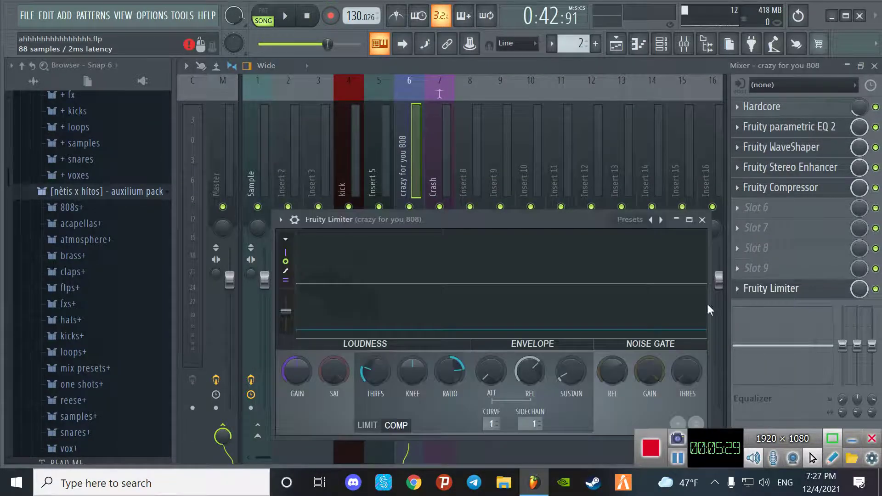
{"action": "left_click", "coordinate": [702, 221]}
- Inspect the Fruity Limiter on the Crash mixer track and reselect the kick track
{"action": "left_click", "coordinate": [439, 184]}
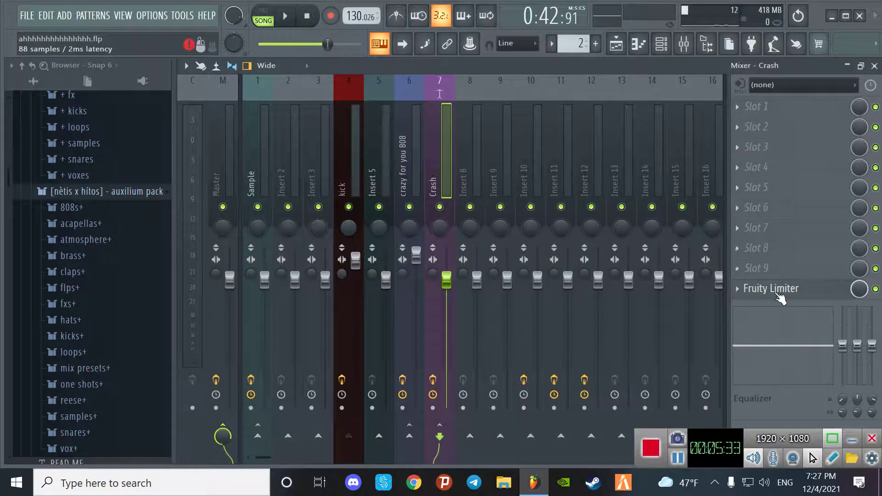
{"action": "left_click", "coordinate": [778, 295]}
{"action": "left_click", "coordinate": [625, 126]}
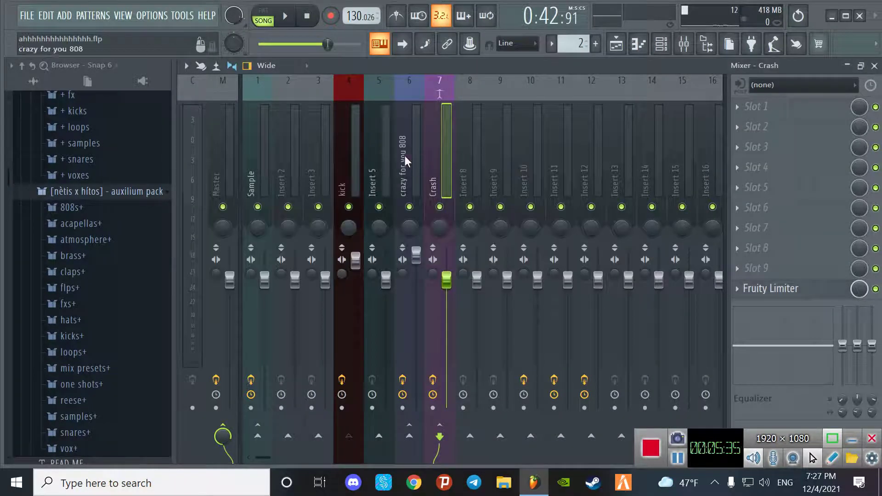
{"action": "left_click", "coordinate": [388, 154]}
{"action": "left_click", "coordinate": [359, 202]}
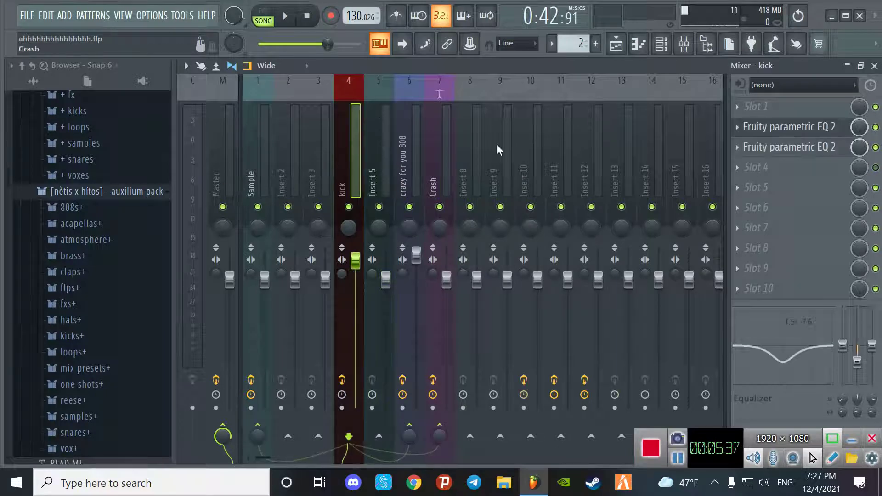
- Check the remaining mixer inserts, view the effect chain on the Tag - Preset 2 track, and close the mixer
{"action": "left_click", "coordinate": [615, 166]}
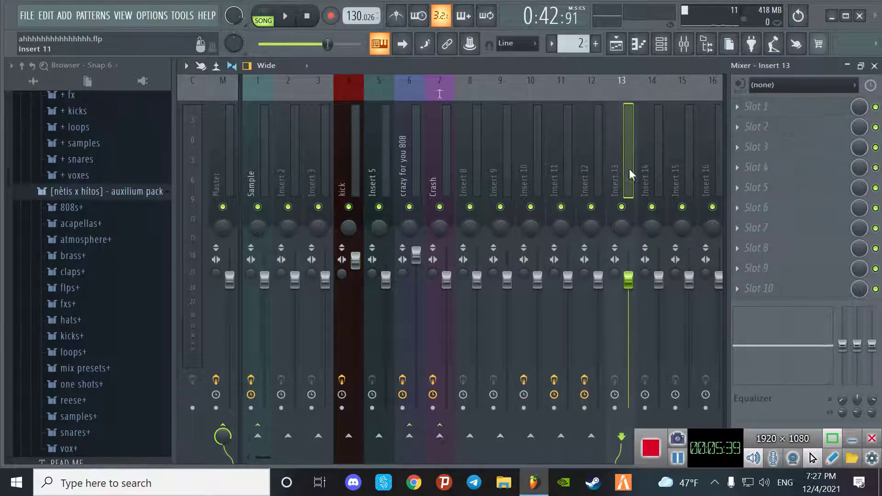
{"action": "scroll", "coordinate": [629, 169], "scroll_direction": "down", "scroll_amount": 3}
{"action": "left_click", "coordinate": [548, 168]}
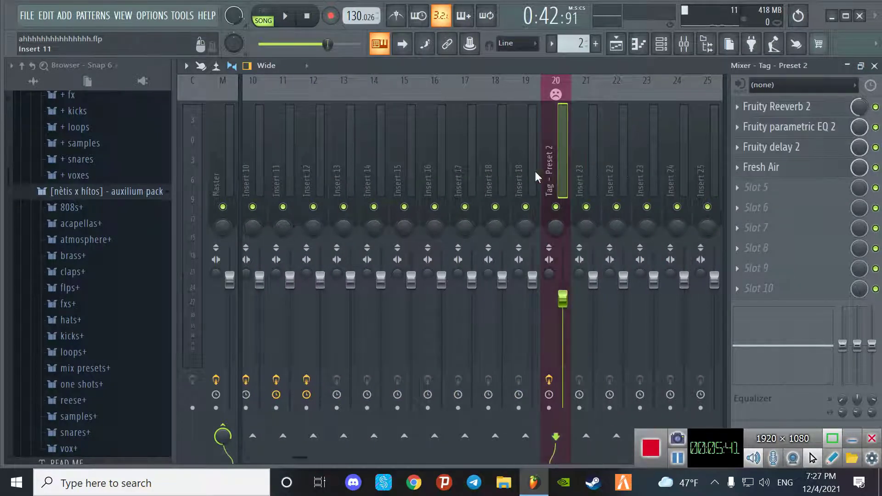
{"action": "left_click", "coordinate": [430, 185]}
{"action": "left_click", "coordinate": [874, 66]}
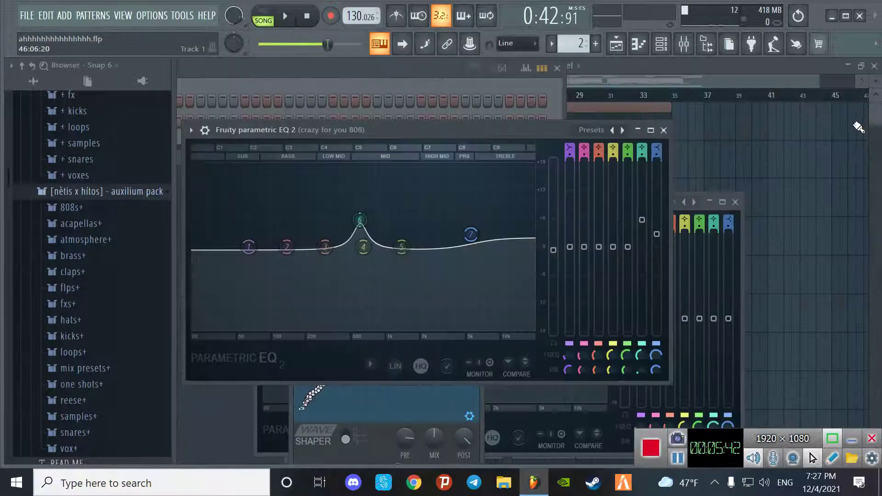
- Close the leftover plugin windows covering the playlist
{"action": "left_click", "coordinate": [663, 130]}
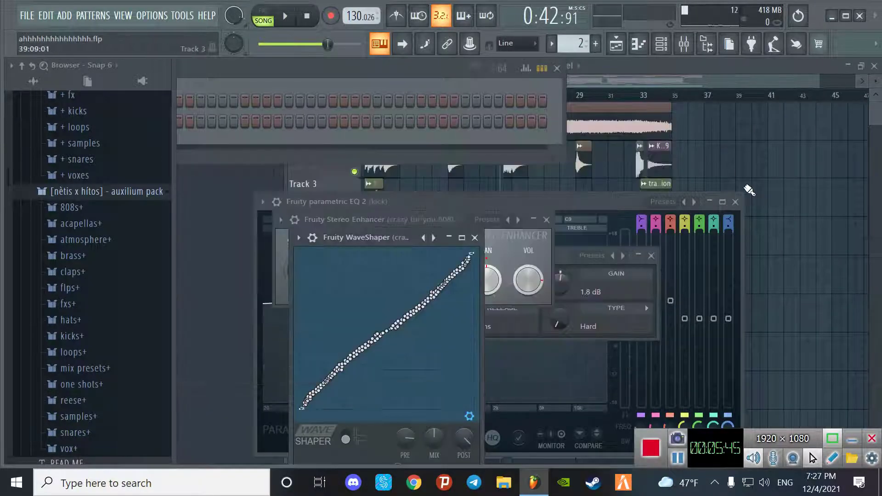
{"action": "left_click", "coordinate": [732, 199]}
{"action": "left_click", "coordinate": [735, 201]}
{"action": "left_click", "coordinate": [650, 85]}
- Play the song's ending from around bar 33 while viewing the EQ mix level and master volume automation
{"action": "scroll", "coordinate": [646, 246], "scroll_direction": "down", "scroll_amount": 4}
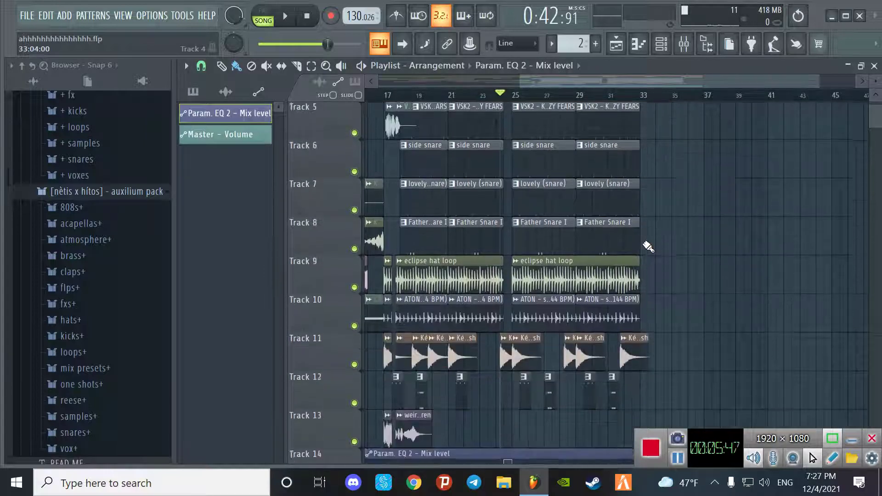
{"action": "scroll", "coordinate": [646, 246], "scroll_direction": "up", "scroll_amount": 4}
{"action": "left_click", "coordinate": [640, 96]}
{"action": "scroll", "coordinate": [661, 220], "scroll_direction": "down", "scroll_amount": 10}
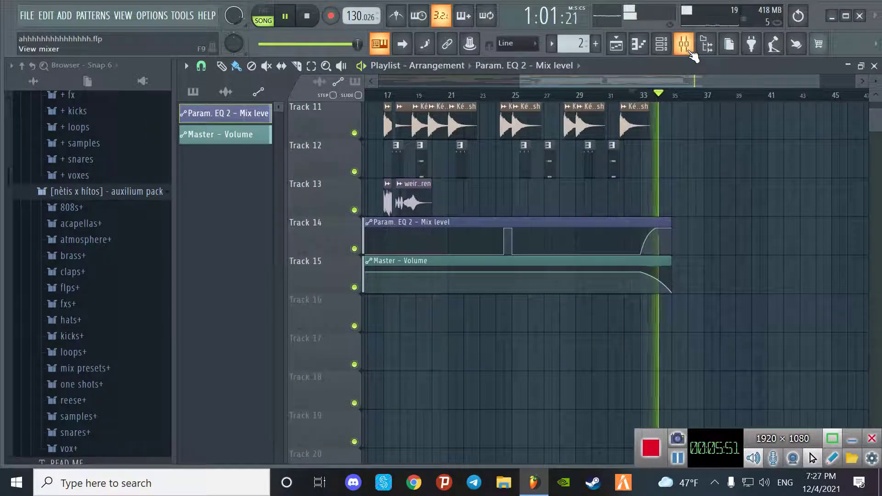
- Stop playback, inspect the Master track's Fruity parametric EQ 2 in the mixer, and return to the playlist
{"action": "left_click", "coordinate": [683, 44]}
{"action": "key", "text": "space"}
{"action": "left_click", "coordinate": [225, 166]}
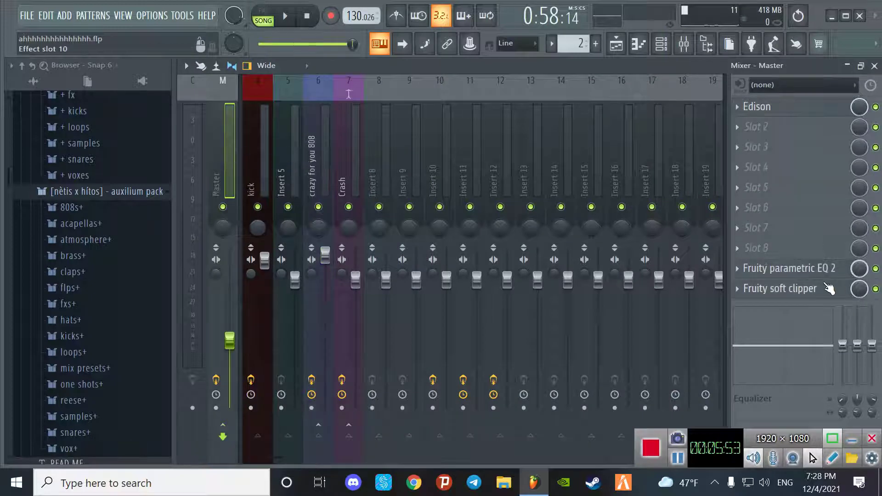
{"action": "left_click", "coordinate": [788, 268]}
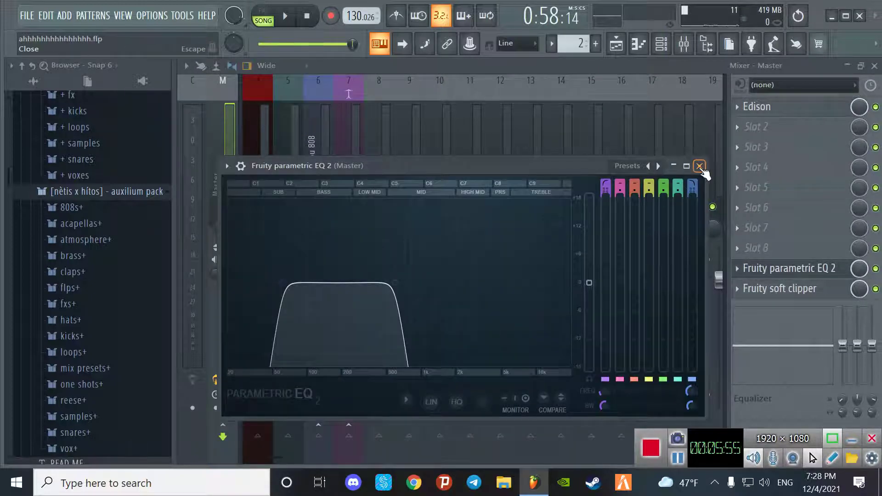
{"action": "left_click", "coordinate": [699, 166]}
{"action": "left_click", "coordinate": [875, 65]}
- Open the side snare pattern in the piano roll and audition it in pattern mode
{"action": "scroll", "coordinate": [590, 203], "scroll_direction": "up", "scroll_amount": 6}
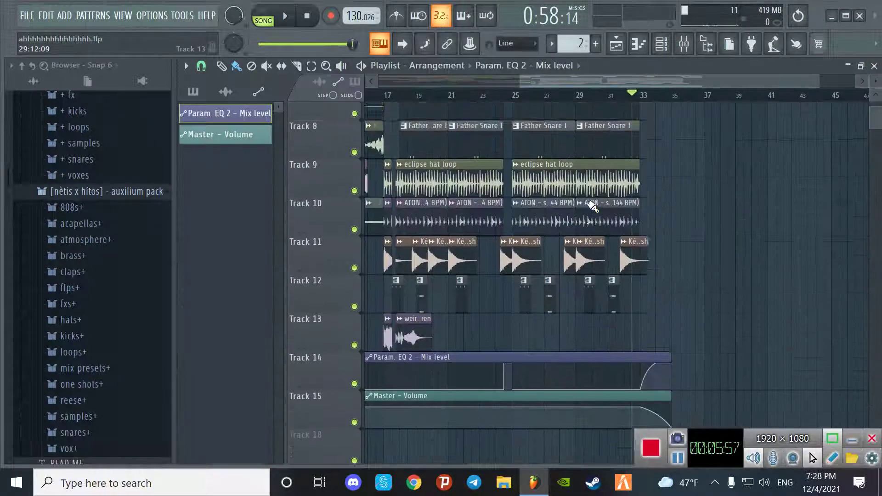
{"action": "double_click", "coordinate": [547, 397]}
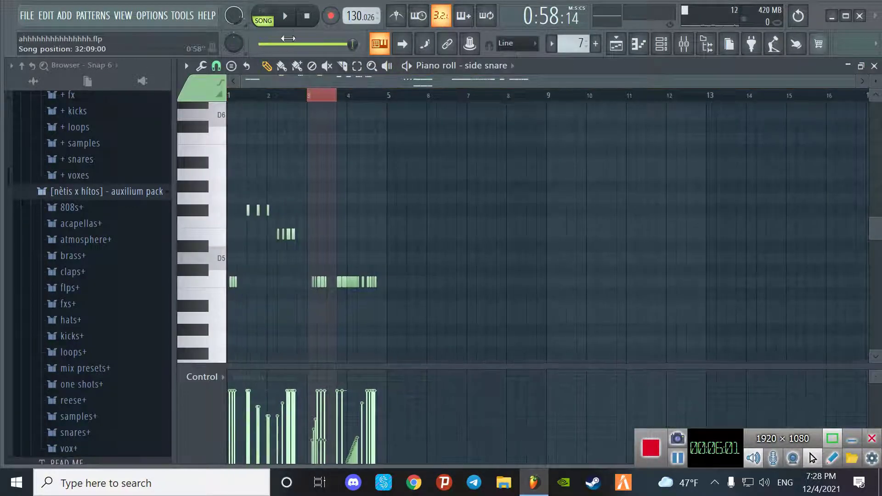
{"action": "left_click", "coordinate": [263, 16]}
{"action": "key", "text": "space"}
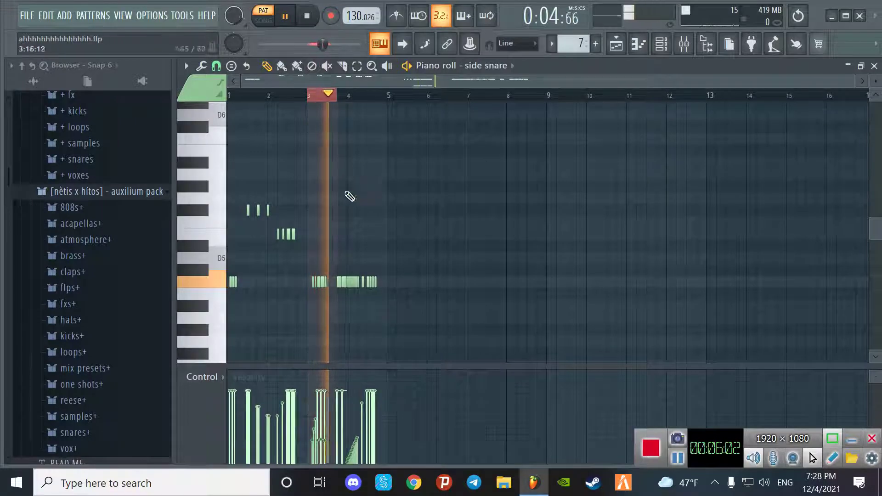
{"action": "key", "text": "space"}
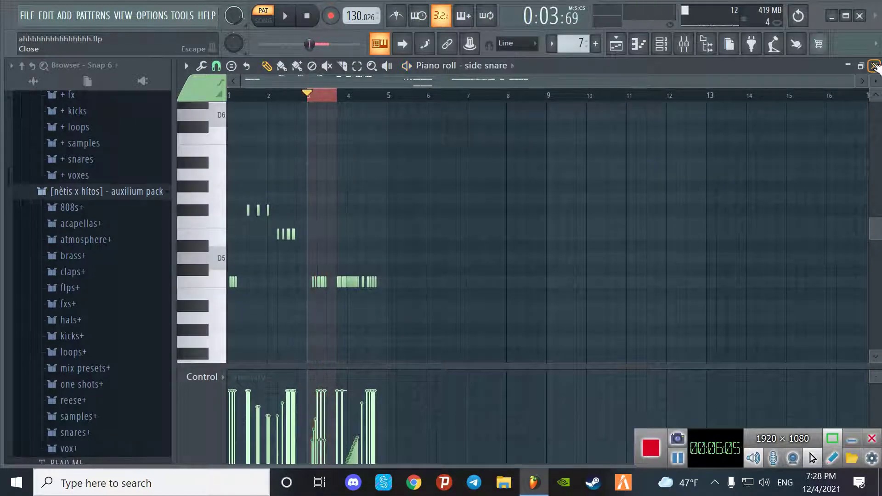
- Close the piano roll and go back to the intro section at the start of the playlist
{"action": "left_click", "coordinate": [874, 65]}
{"action": "left_click", "coordinate": [586, 87]}
{"action": "scroll", "coordinate": [496, 96], "scroll_direction": "down", "scroll_amount": 4}
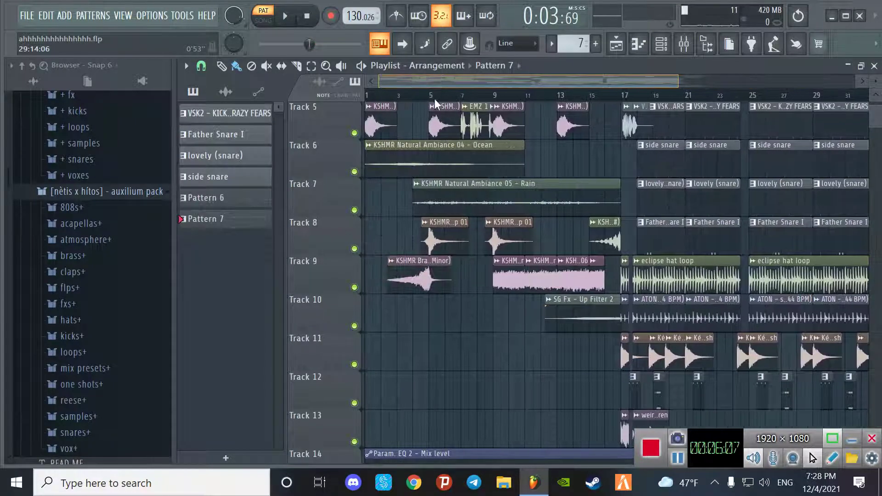